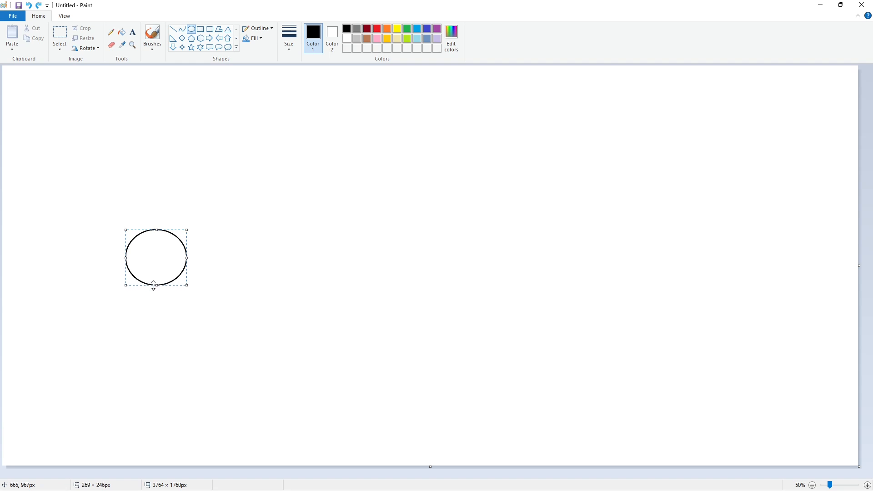
Copy the circle with a rectangular selection, paste a duplicate near the canvas's upper-left corner, and enable transparent selection
click(230, 252)
click(59, 32)
drag(87, 180, 234, 348)
key(ctrl+c)
key(ctrl+v)
click(60, 48)
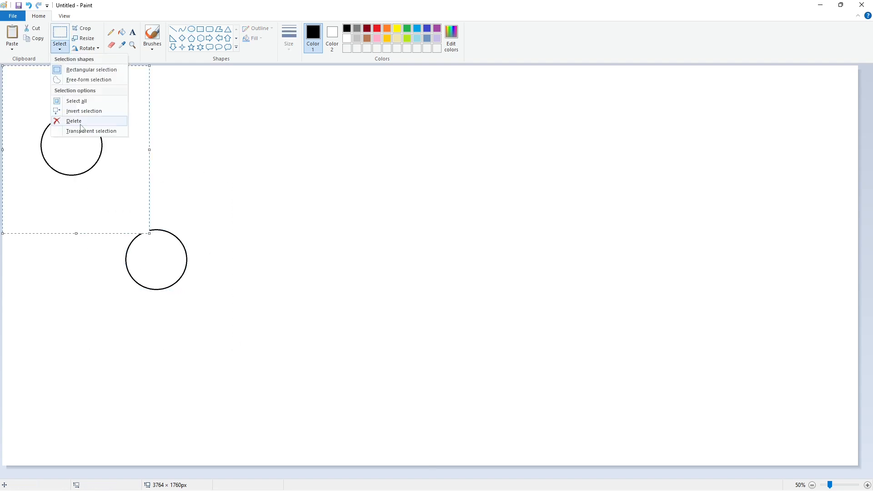
click(78, 119)
Draw a long purple horizontal baseline across the lower part of the canvas, below both circles
click(173, 29)
click(437, 28)
drag(114, 422, 757, 422)
key(Up)
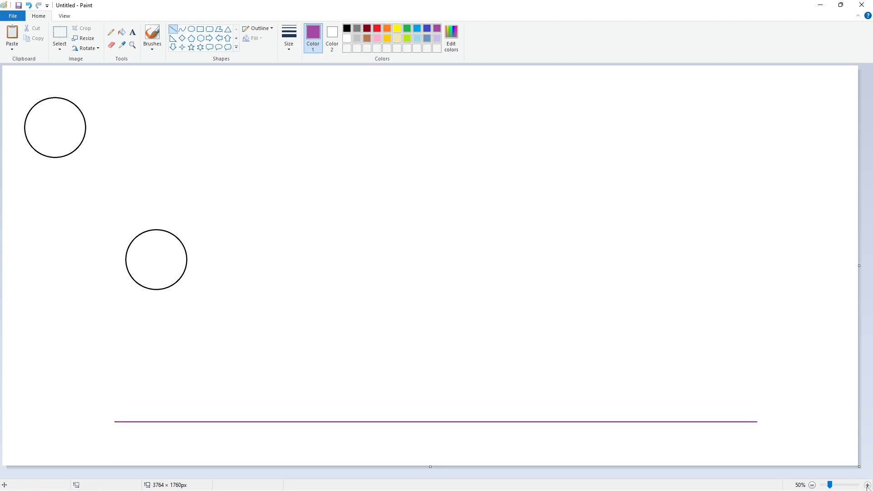
Paste another circle over the lower circle and shift it straight down until it rests on the purple baseline
click(867, 487)
key(ctrl+v)
drag(104, 215, 277, 248)
key(Down)
key(Down)
key(Down)
key(Down)
key(Down)
key(Down)
key(Down)
key(Down)
key(Down)
key(Down)
key(Down)
key(Down)
key(Down)
key(Down)
key(Down)
key(Down)
key(Down)
key(Down)
key(Down)
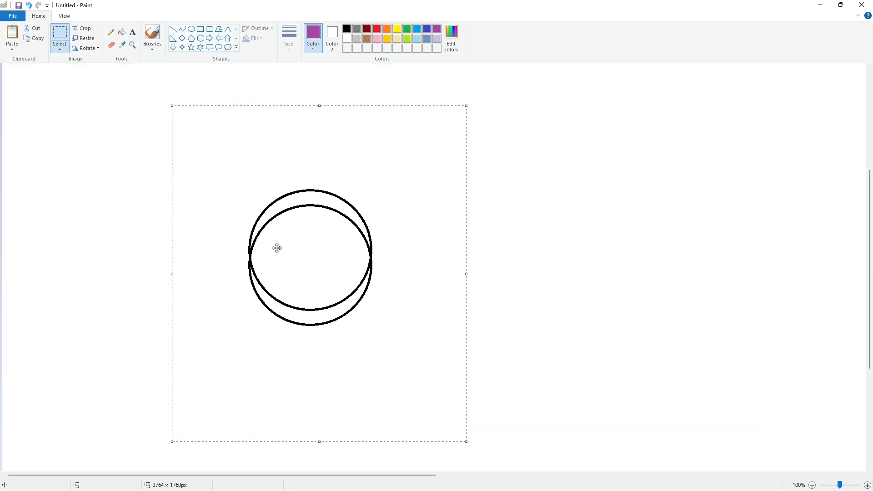
key(Down)
key(Down)
key(Down)
key(Down)
key(Down)
key(Down)
key(Down)
key(Down)
key(Down)
key(Down)
key(Down)
key(Down)
key(Down)
key(Down)
key(Down)
key(Down)
key(Down)
key(Down)
key(Down)
key(Down)
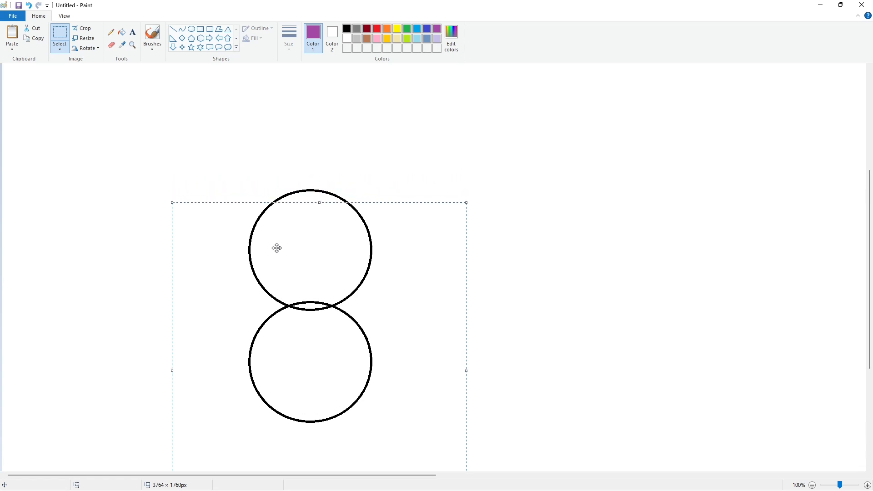
key(Down)
key(Down)
key(Down)
key(Down)
key(Down)
key(Down)
key(Down)
key(Down)
key(Down)
key(Down)
key(Down)
key(Down)
key(Down)
key(Down)
key(Down)
key(Down)
key(Down)
key(Down)
key(Down)
key(Down)
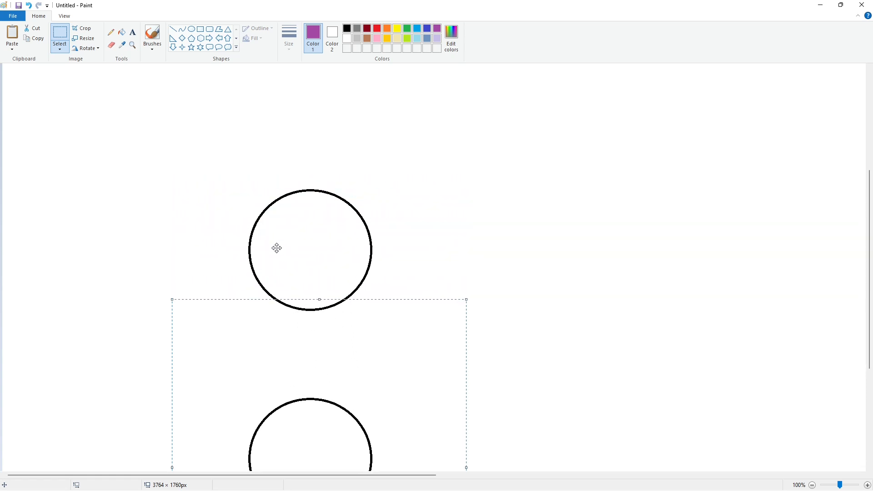
scroll(276, 248, down, 5)
key(Down)
key(Down)
key(Down)
key(Down)
key(Down)
key(Down)
key(Down)
key(Down)
key(Down)
key(Down)
key(Down)
key(Down)
key(Down)
key(Down)
key(Down)
key(Down)
key(Down)
key(Down)
key(Down)
key(Down)
click(670, 253)
Draw two black vertical lines, about 579 px long, joining the outer sides of the upper and lower circles
scroll(671, 253, up, 3)
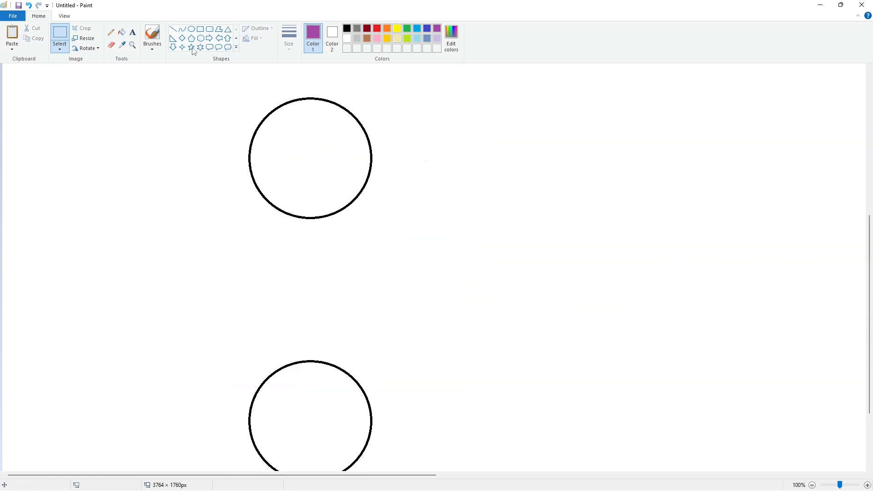
drag(251, 356, 249, 424)
click(173, 29)
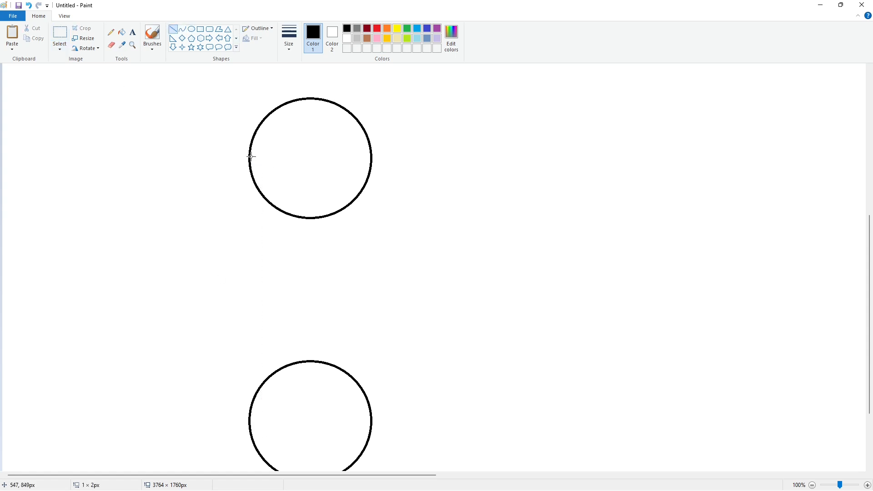
drag(250, 156, 250, 424)
drag(371, 158, 371, 423)
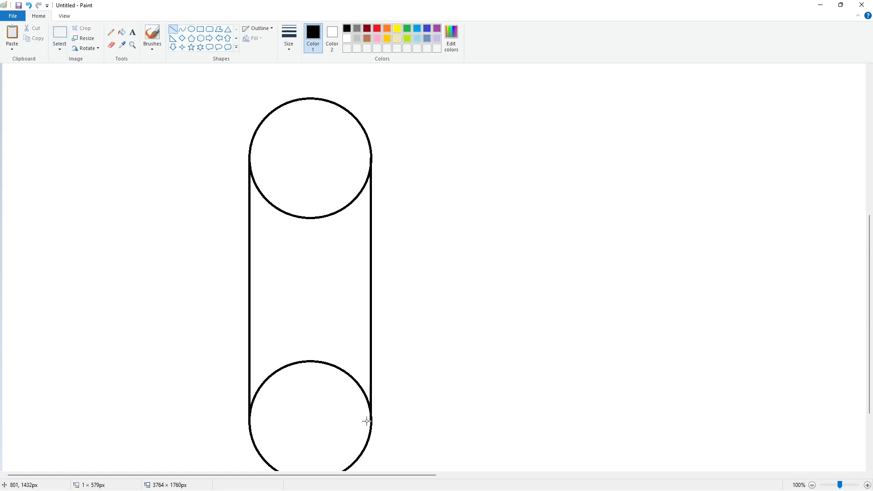
Paste another circle and place it to the right of the column's upper circle, at about the same height
click(812, 485)
key(ctrl+v)
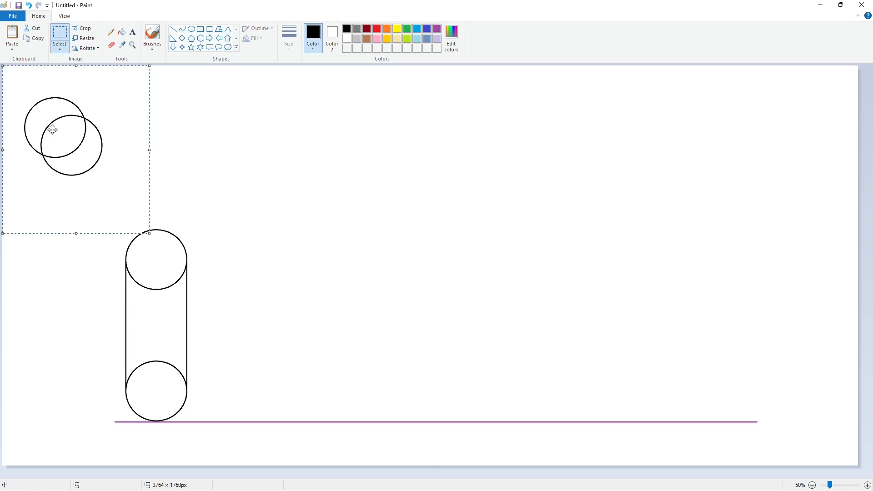
drag(50, 131, 230, 242)
Paste another circle over the right-hand circle and shift it straight down until it rests on the purple baseline
click(867, 485)
scroll(427, 450, down, 3)
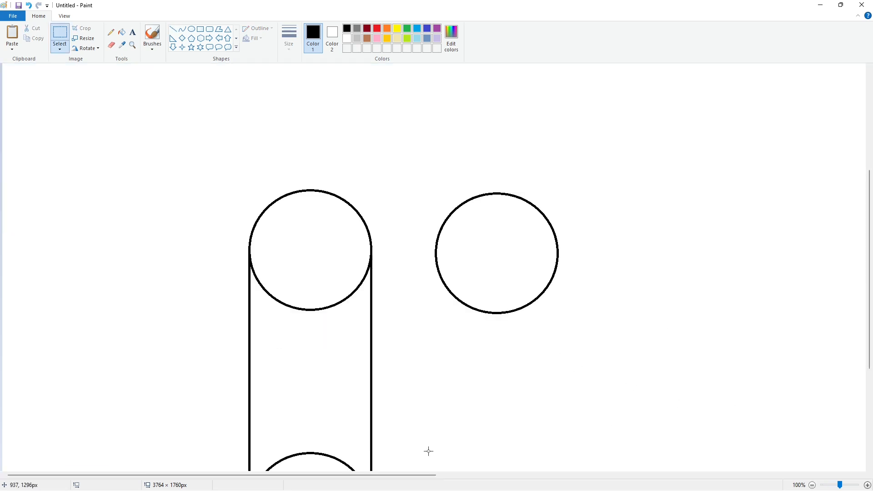
drag(422, 475, 485, 475)
key(ctrl+v)
drag(130, 217, 364, 152)
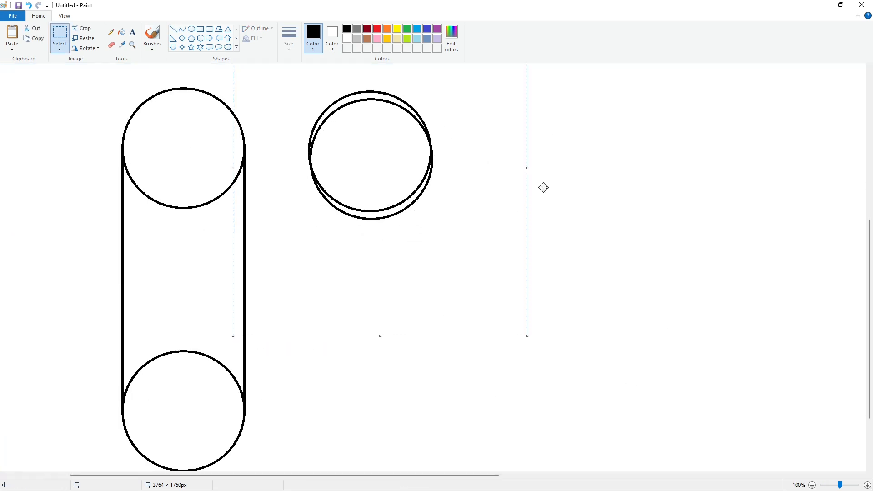
key(Left)
key(Left)
key(Left)
key(Left)
key(Left)
key(Down)
key(Down)
key(Down)
key(Down)
key(Down)
key(Down)
key(Down)
key(Down)
key(Down)
key(Down)
key(Down)
key(Down)
key(Down)
key(Down)
key(Down)
key(Down)
key(Down)
key(Down)
key(Down)
key(Down)
key(Down)
key(Down)
key(Down)
key(Down)
key(Down)
key(Down)
key(Down)
key(Down)
key(Down)
key(Down)
key(Down)
key(Down)
key(Down)
key(Down)
key(Down)
key(Down)
key(Down)
key(Down)
key(Down)
key(Down)
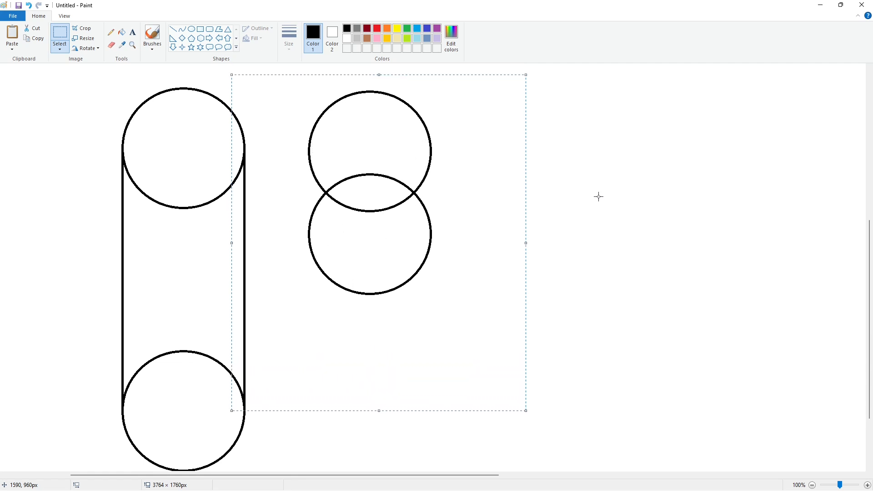
key(Down)
key(Down)
key(Down)
key(Down)
key(Down)
key(Down)
key(Down)
key(Down)
key(Down)
key(Down)
key(Down)
key(Down)
key(Down)
key(Down)
key(Down)
key(Down)
key(Down)
key(Down)
key(Down)
key(Down)
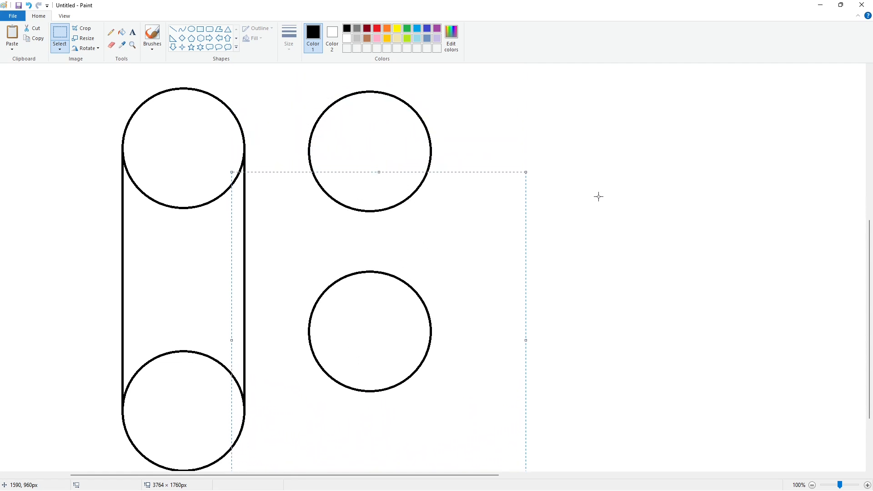
scroll(625, 250, down, 3)
key(Down)
key(Down)
key(Down)
key(Down)
key(Down)
key(Down)
key(Down)
key(Down)
key(Down)
key(Down)
key(Down)
key(Down)
key(Down)
key(Down)
key(Down)
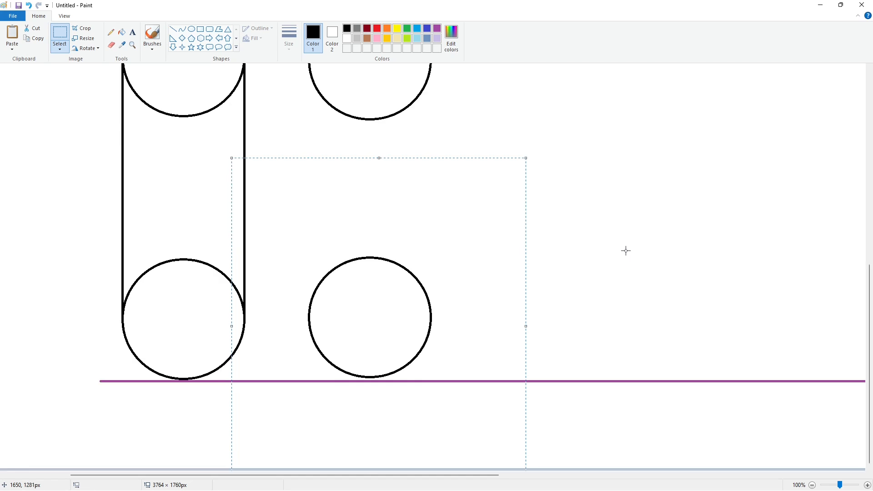
click(626, 251)
Draw a black diagonal line about 259 × 357 px and move it to the blank area beside the spare circle
click(812, 485)
click(174, 29)
drag(228, 240, 170, 320)
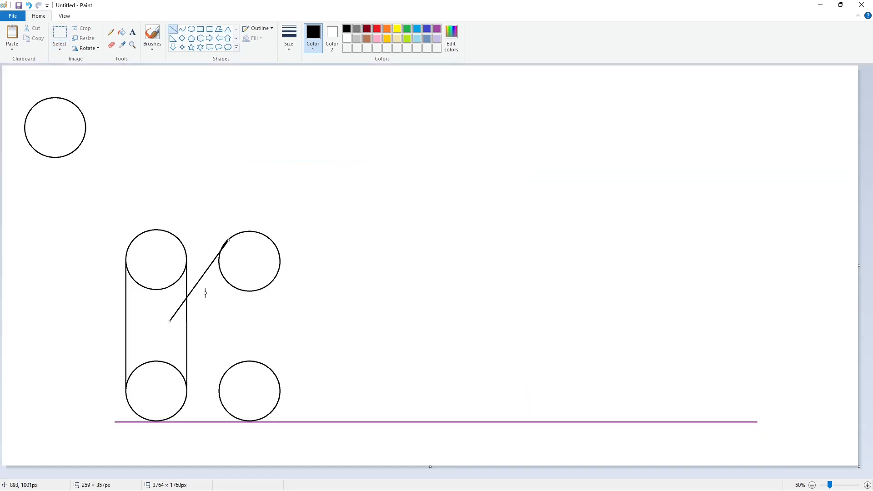
drag(211, 263, 174, 101)
Place a copy of the diagonal line against the left side of the upper right circle, slanting down into the column
click(60, 33)
drag(92, 72, 227, 195)
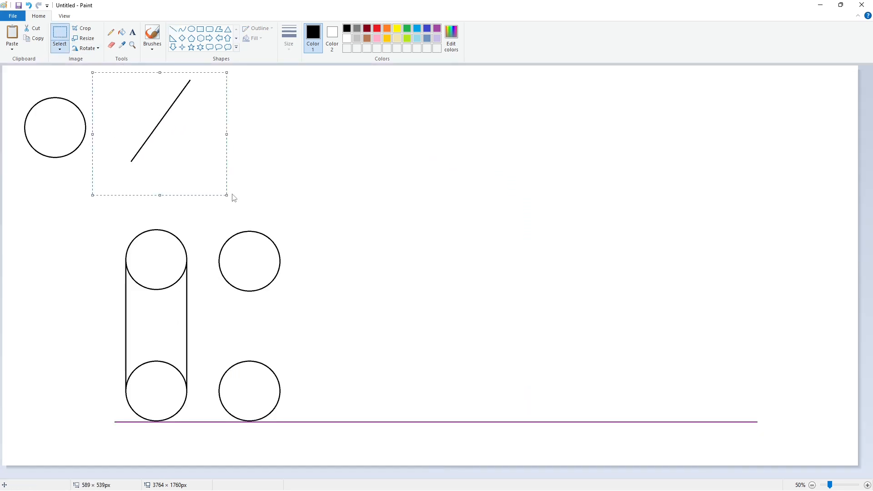
click(868, 485)
drag(200, 91, 274, 415)
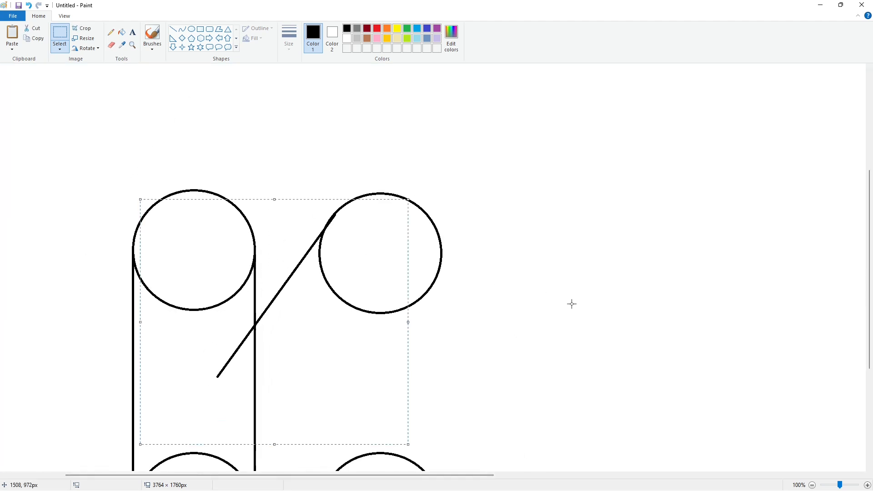
Paste another diagonal line and place it against the lower right side of the upper right circle, parallel to the first
key(ctrl+c)
key(ctrl+v)
drag(160, 136, 393, 342)
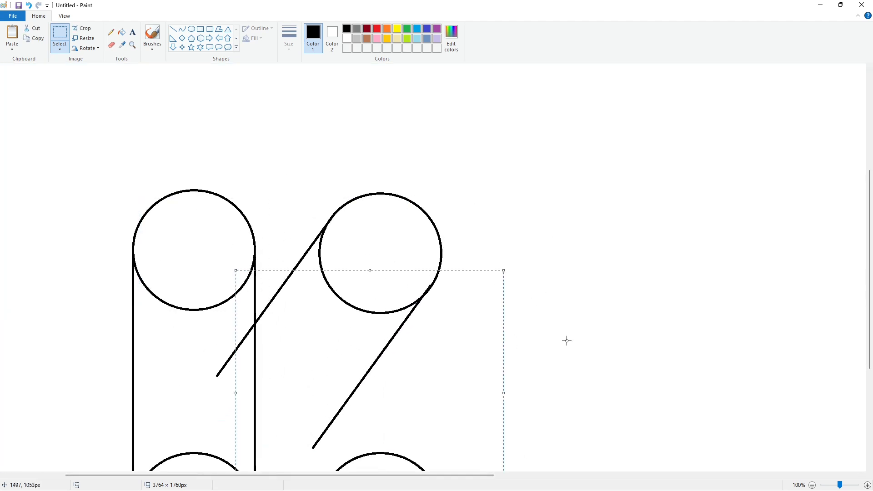
click(641, 379)
Paste the diagonal line flipped vertically and nudge it against the left side of the lower right circle
click(811, 485)
click(867, 485)
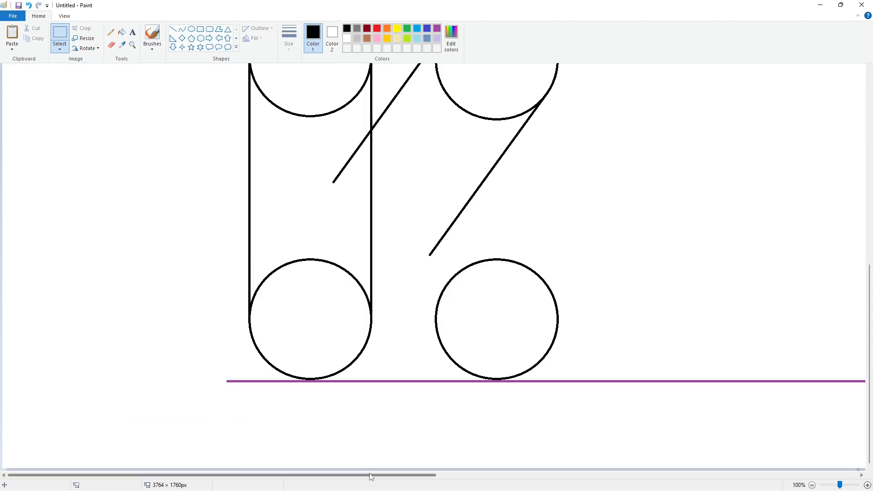
key(ctrl+v)
click(86, 48)
click(93, 89)
drag(173, 166, 342, 284)
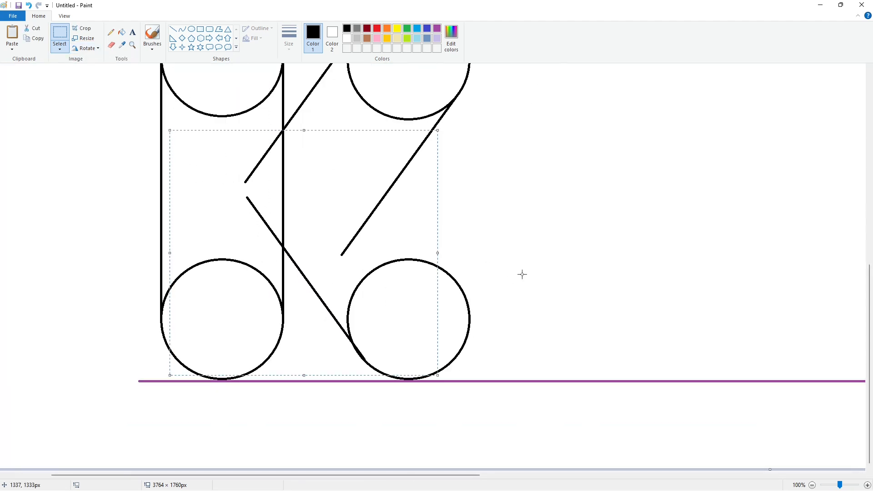
key(Up)
key(Up)
key(Up)
key(Up)
key(Up)
key(Up)
key(Up)
key(Up)
key(Up)
key(Up)
key(Up)
key(Up)
key(Left)
key(Left)
key(Left)
key(Left)
key(Left)
key(Left)
key(Left)
key(Left)
key(Left)
key(Left)
key(Left)
key(Left)
key(Left)
click(657, 359)
scroll(589, 368, down, 1)
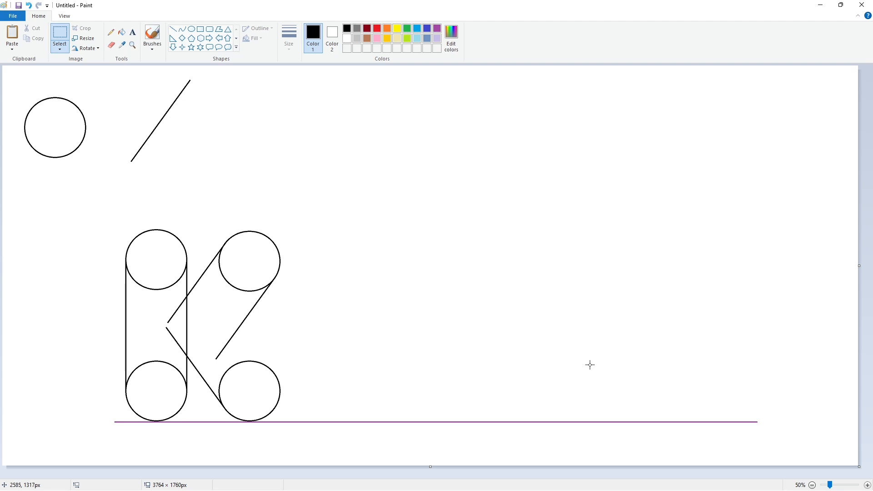
Try to fit another vertically flipped diagonal line against the upper right side of the lower right circle
click(867, 485)
drag(418, 475, 473, 475)
key(ctrl+v)
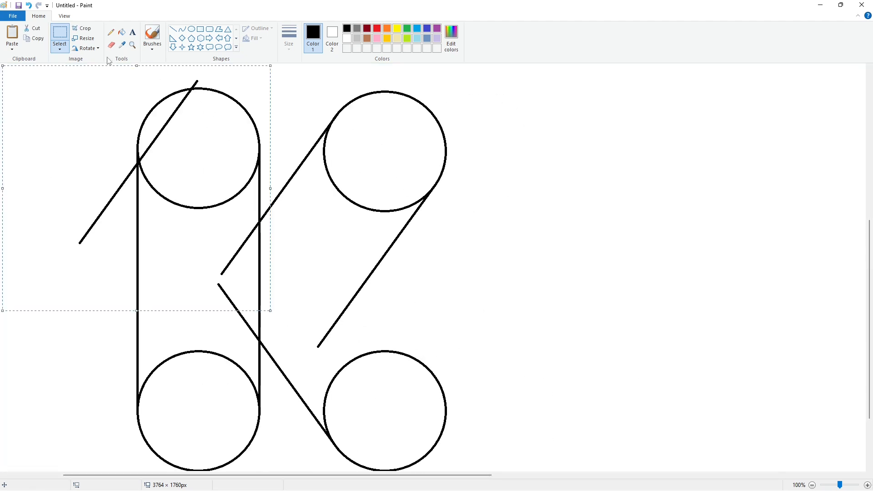
click(87, 48)
click(94, 89)
drag(258, 303, 488, 376)
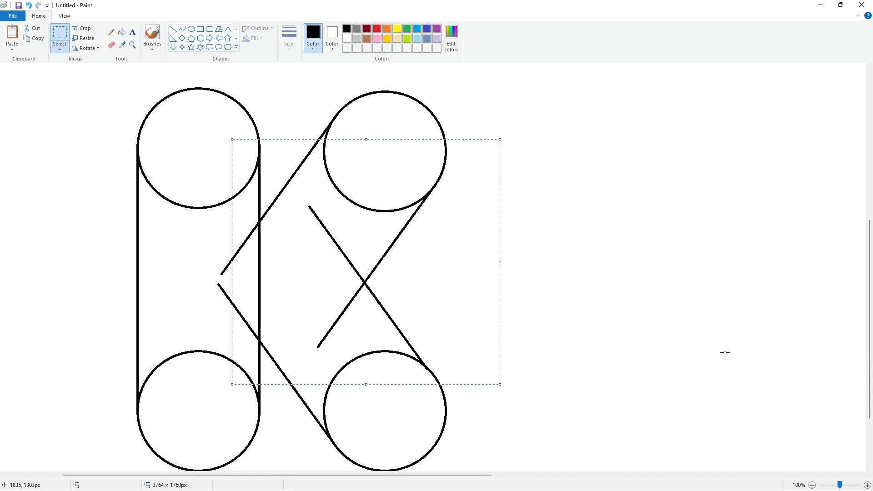
click(725, 353)
click(812, 486)
click(867, 485)
scroll(572, 324, down, 5)
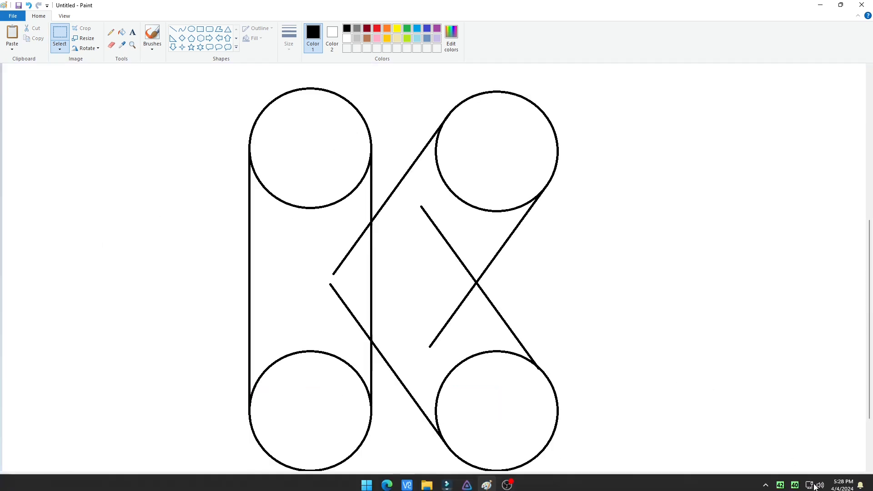
Undo the last line placement, paste another vertically flipped diagonal line and fit it to the lower right circle's upper right side
click(812, 485)
click(867, 485)
scroll(573, 272, down, 5)
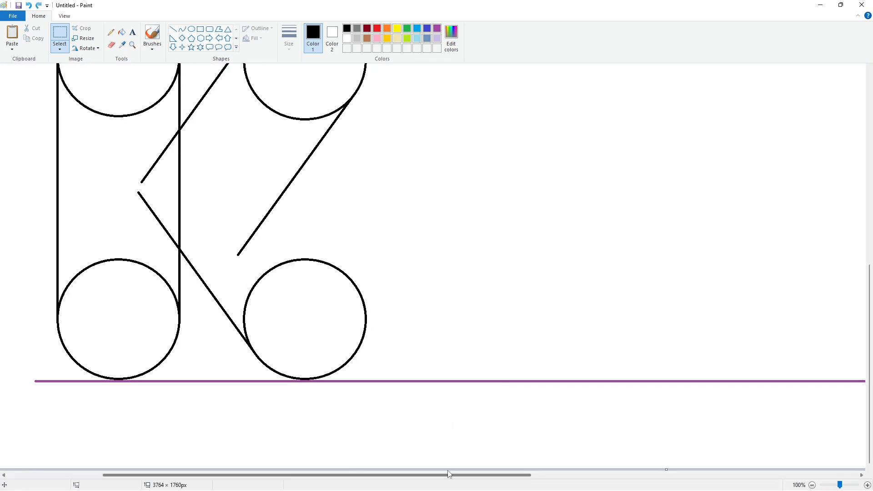
key(ctrl+v)
click(86, 48)
click(93, 90)
drag(129, 211, 280, 192)
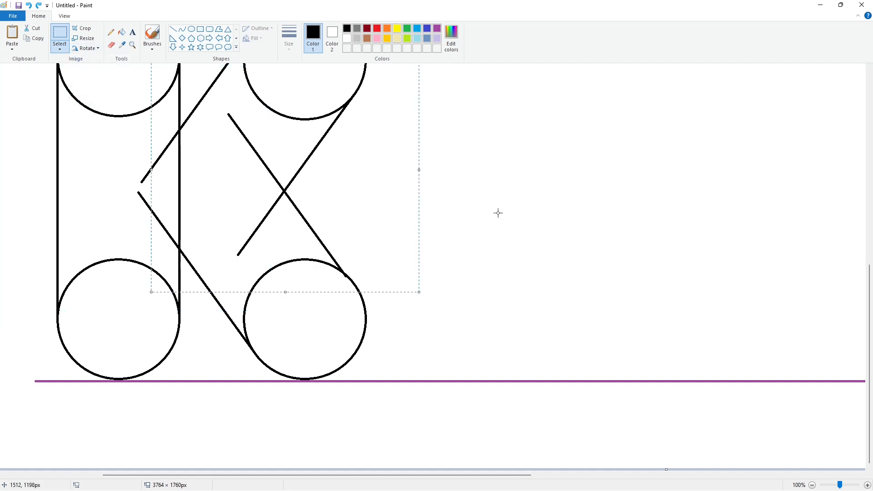
drag(325, 230, 333, 237)
click(812, 485)
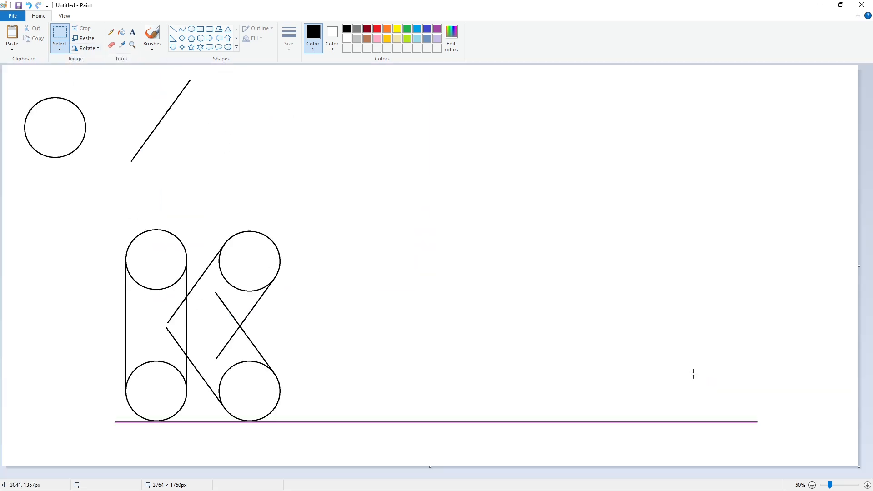
Fill the column, both right-hand circles and the enclosed diagonal areas with black to form a solid letter K
click(122, 32)
click(157, 259)
click(157, 319)
click(204, 322)
click(250, 264)
click(249, 391)
click(162, 391)
key(ctrl+v)
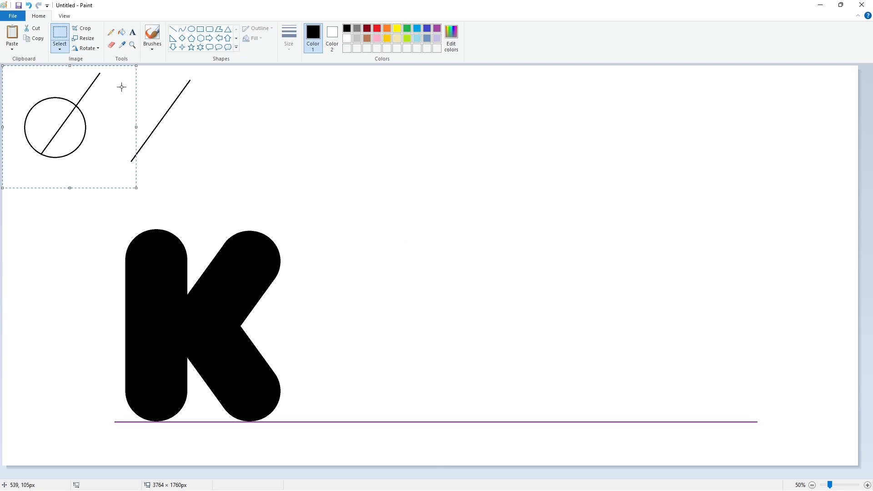
mouse_move(54, 128)
mouse_down()
mouse_move(234, 255)
mouse_move(316, 296)
mouse_move(350, 331)
mouse_move(319, 334)
mouse_up()
key(Delete)
Draw a black outlined circle to the right of the K, at mid-height, and select the area around it for copying
click(191, 28)
click(60, 37)
drag(286, 272, 372, 366)
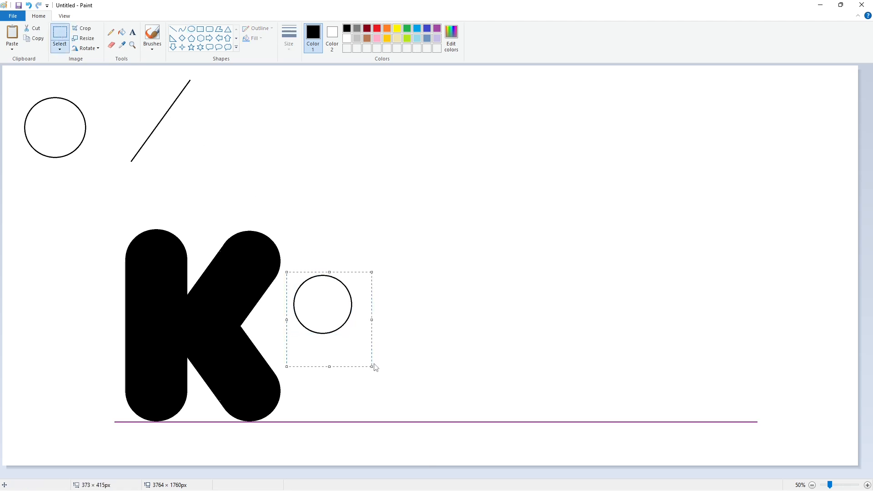
Paste a copy of the circle aligned with the original and shift it straight down until it rests on the purple baseline
click(868, 486)
scroll(636, 409, down, 10)
drag(385, 475, 500, 475)
key(ctrl+v)
drag(89, 144, 427, 174)
key(Up)
key(Up)
key(Up)
key(Up)
key(Up)
key(Up)
key(Up)
key(Up)
key(Up)
key(Up)
key(Up)
key(Up)
key(Up)
key(Up)
key(Up)
key(Up)
key(Up)
key(Up)
key(Up)
key(Up)
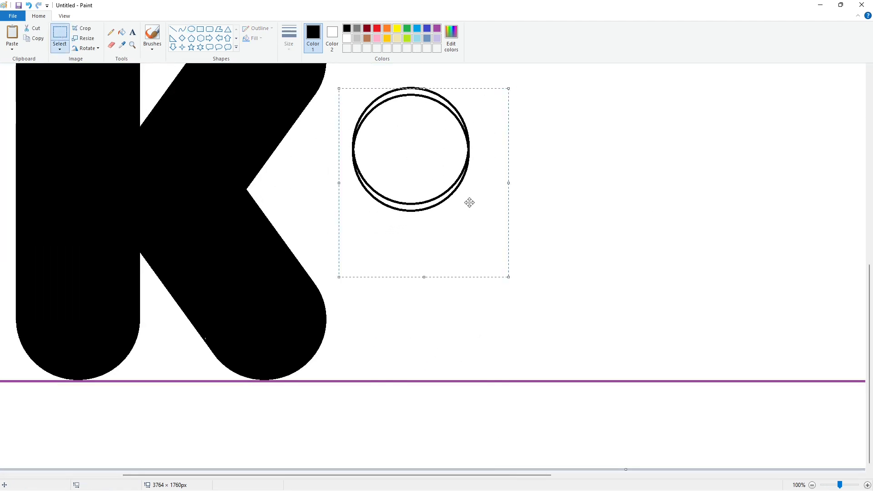
key(Down)
key(Down)
key(Down)
key(Down)
key(Down)
key(Down)
key(Down)
key(Down)
key(Down)
key(Down)
key(Down)
key(Down)
key(Down)
key(Down)
key(Down)
key(Down)
key(Down)
key(Down)
key(Down)
key(Down)
key(Down)
key(Down)
key(Down)
key(Down)
key(Down)
key(Down)
key(Down)
key(Down)
key(Down)
key(Down)
key(Down)
key(Down)
key(Down)
key(Down)
key(Down)
key(Down)
key(Down)
key(Down)
key(Down)
key(Down)
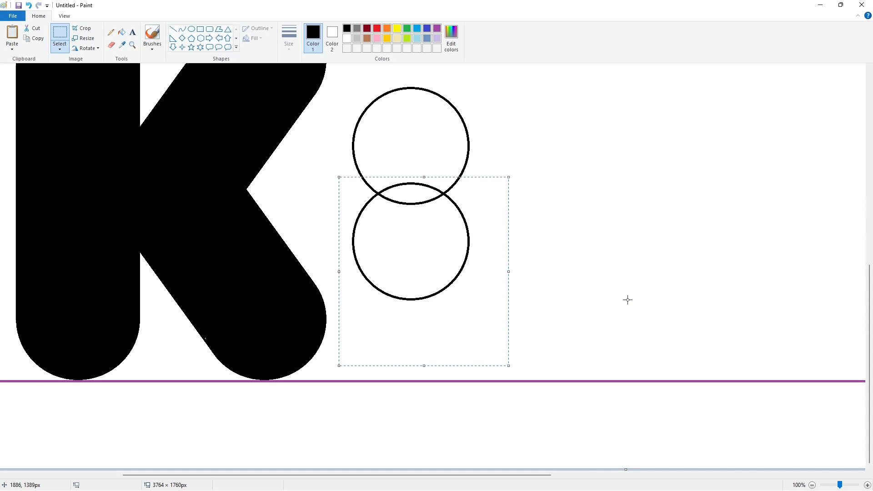
key(Down)
key(Down)
key(Down)
key(Down)
key(Down)
key(Down)
key(Down)
key(Down)
key(Down)
key(Down)
key(Down)
key(Down)
key(Down)
key(Down)
key(Down)
key(Down)
key(Down)
key(Down)
key(Down)
key(Down)
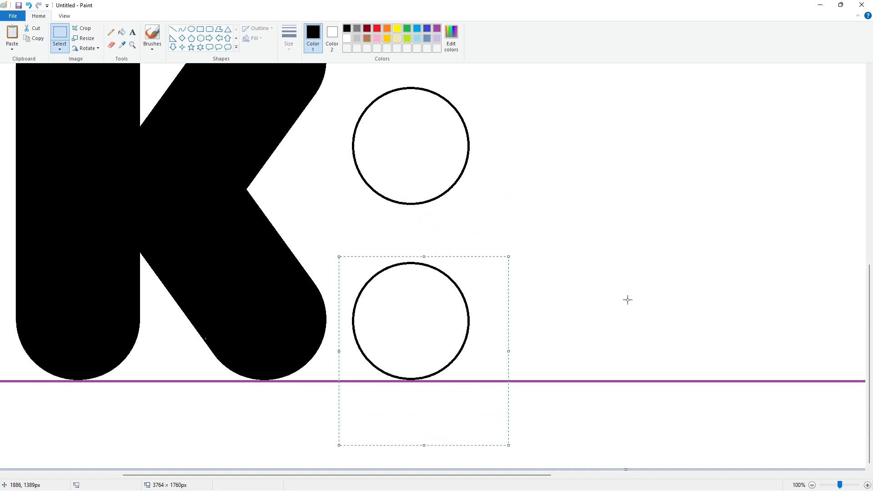
Connect the two stacked circles with vertical lines about 390 px long along their left and right sides
click(112, 35)
scroll(322, 333, up, 5)
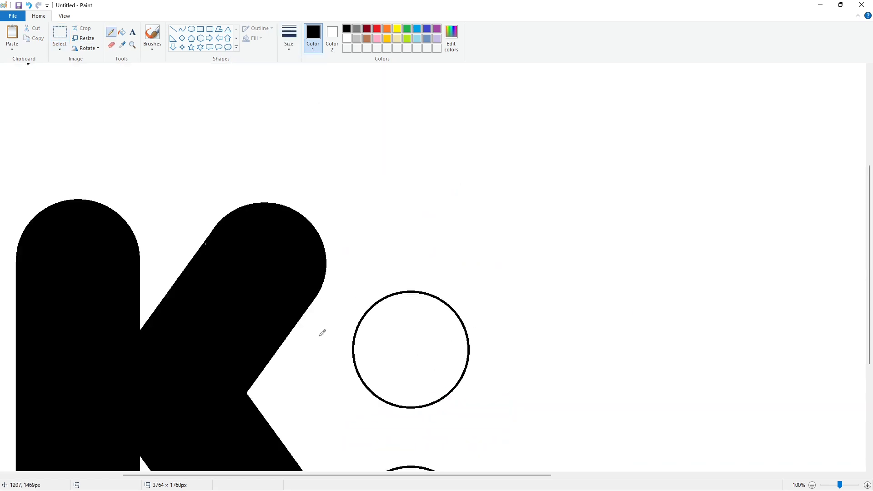
scroll(210, 238, down, 5)
drag(353, 145, 353, 324)
drag(465, 144, 468, 323)
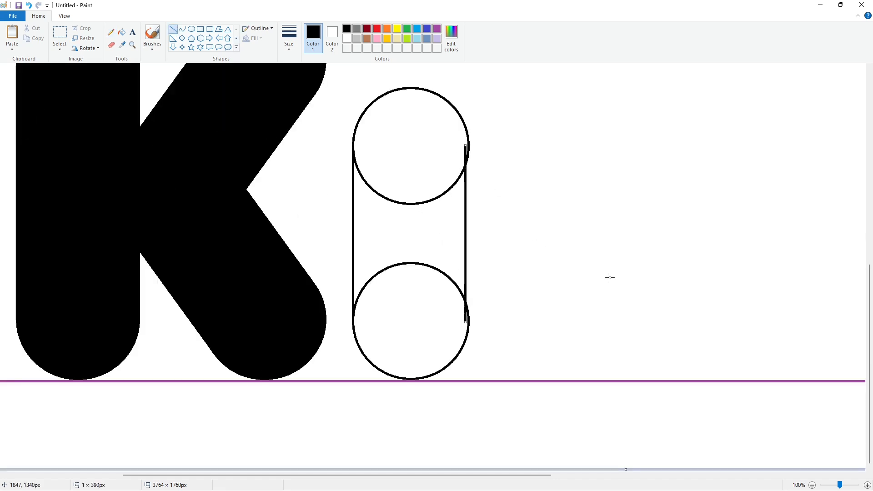
Fill the areas enclosed by the two circles and their side lines with black to form the stem of the i
click(122, 32)
click(410, 258)
click(411, 291)
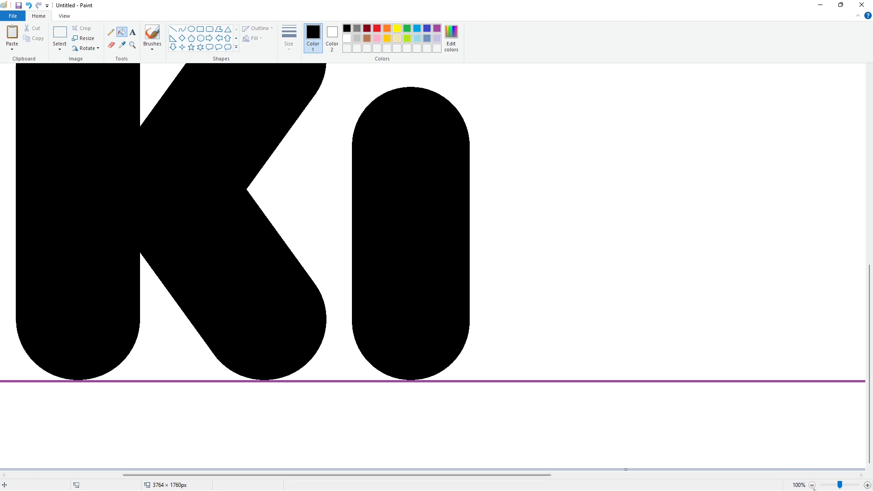
click(812, 484)
key(ctrl+v)
mouse_move(37, 96)
mouse_down()
mouse_move(349, 262)
mouse_move(327, 267)
mouse_up()
key(Delete)
Draw an oval as wide as the stem just above it, adjust its position and size, and fill it with black as the i's dot
click(191, 29)
key(Up)
key(Up)
key(Up)
key(Up)
key(Right)
key(Right)
key(Right)
key(Right)
key(Right)
key(Right)
key(Right)
key(Right)
key(Right)
key(Right)
key(Right)
key(Right)
key(Right)
key(Right)
key(Right)
key(Right)
drag(300, 241, 294, 249)
click(417, 239)
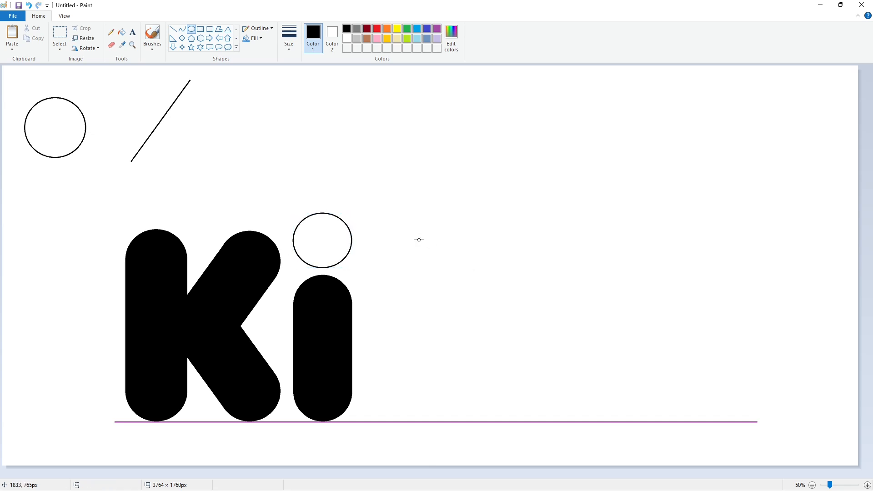
click(121, 32)
click(323, 240)
Copy the reference circle from the canvas's upper-left corner and place the copy to the right of the i, level with its dot
click(60, 34)
drag(17, 78, 103, 178)
key(ctrl+c)
key(ctrl+v)
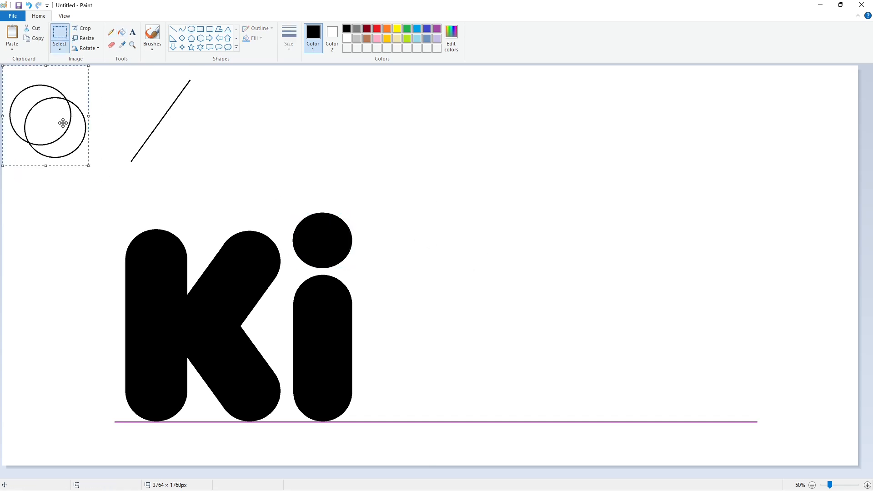
drag(62, 120, 489, 255)
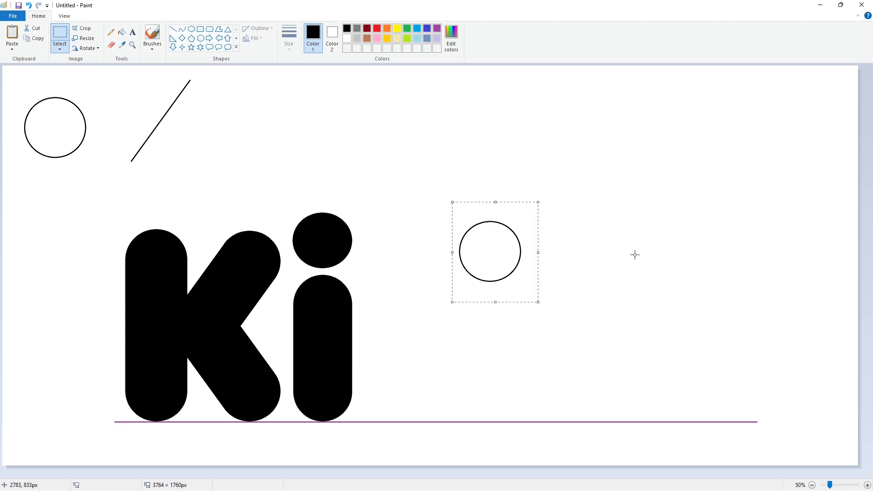
Paste a second copy of the reference circle and align it directly below the one right of the i, resting on the purple baseline
click(867, 485)
scroll(682, 364, down, 5)
drag(403, 475, 695, 474)
key(ctrl+v)
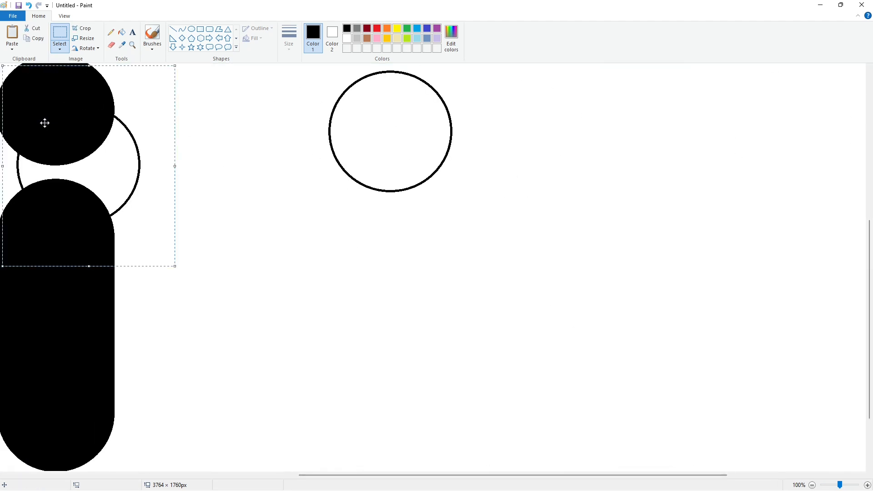
drag(59, 164, 374, 139)
key(Down)
key(Down)
key(Down)
key(Down)
key(Down)
key(Down)
key(Down)
key(Down)
key(Down)
key(Down)
key(Down)
key(Down)
key(Down)
key(Down)
key(Down)
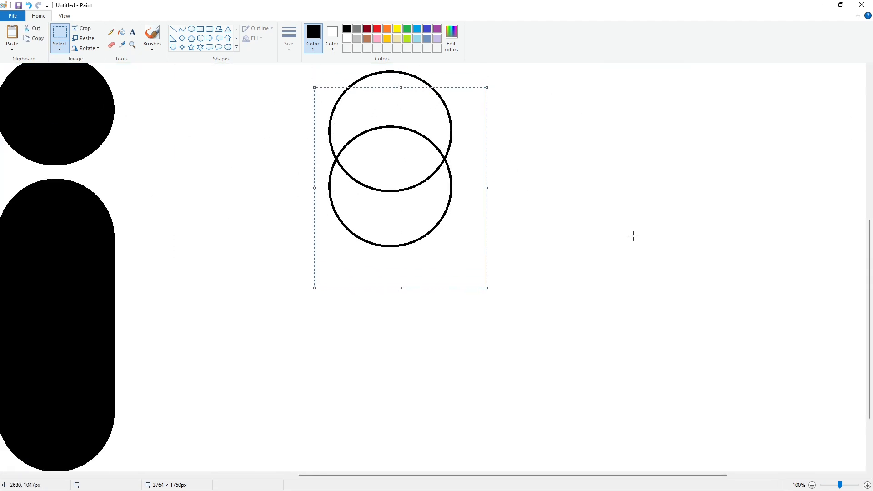
key(Down)
key(Down)
key(Down)
key(Down)
key(Down)
key(Down)
key(Down)
key(Down)
key(Down)
key(Down)
key(Down)
key(Down)
key(Down)
key(Down)
key(Down)
key(Down)
key(Down)
key(Down)
key(Down)
key(Down)
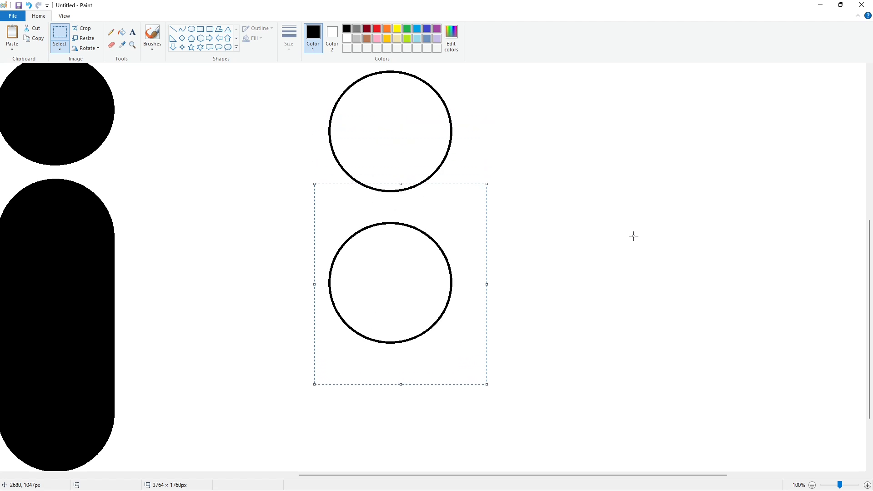
key(Down)
key(Down)
key(Down)
key(Down)
key(Down)
key(Down)
key(Down)
key(Down)
key(Down)
key(Down)
key(Down)
key(Down)
key(Down)
key(Down)
key(Down)
key(Down)
key(Down)
key(Down)
key(Down)
key(Down)
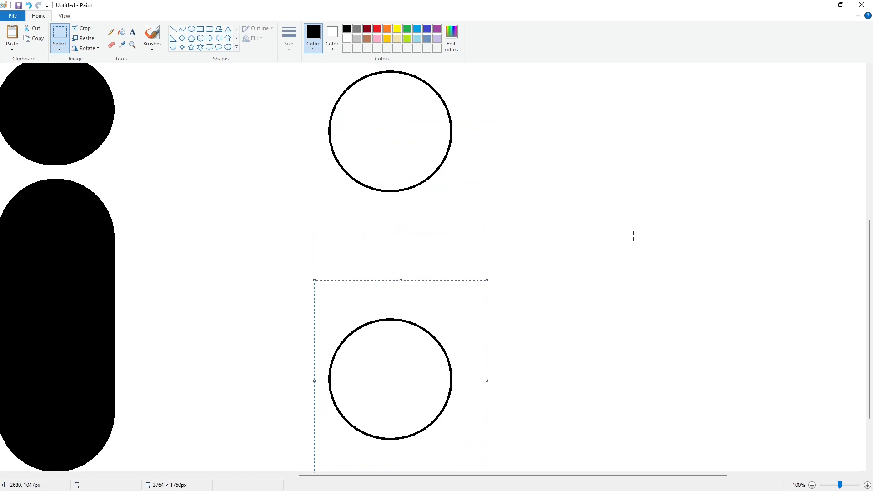
scroll(633, 236, down, 3)
key(Down)
key(Down)
key(Down)
key(Down)
key(Down)
key(Down)
key(Down)
key(Down)
key(Down)
key(Down)
key(Down)
key(Down)
key(Down)
key(Down)
key(Down)
key(Down)
key(Down)
key(Down)
click(633, 237)
scroll(633, 238, up, 3)
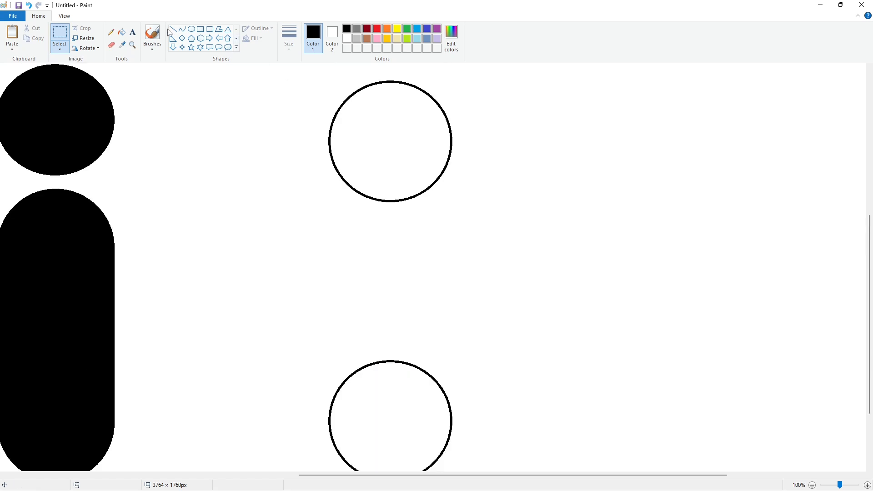
Connect the two stacked circles with vertical black lines along both sides, about 626 px long on the left side
click(173, 30)
mouse_move(449, 140)
mouse_down()
mouse_move(441, 283)
mouse_move(448, 414)
mouse_up()
key(Right)
key(Right)
key(Right)
key(Right)
key(Right)
key(Right)
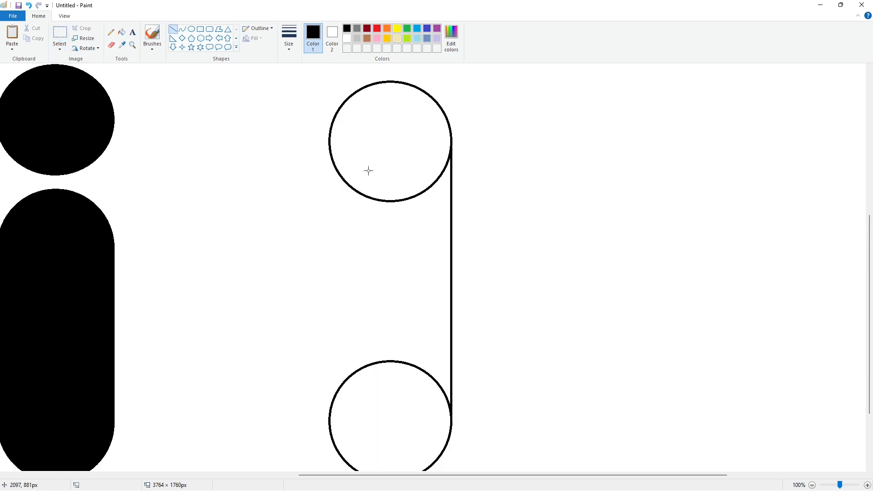
key(ctrl+v)
key(ctrl+z)
drag(329, 140, 330, 424)
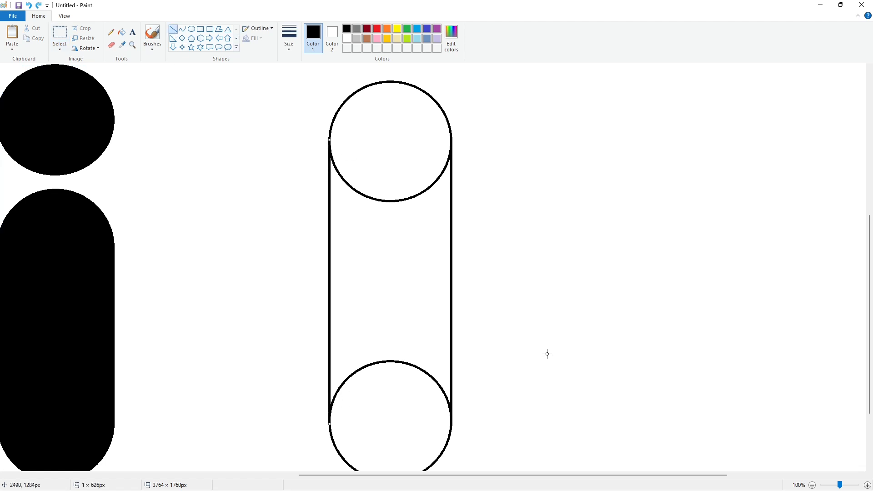
Draw the d's bowl between the i and the new stem, with an outer curve reaching the baseline and a smaller inner curve
scroll(709, 383, down, 1)
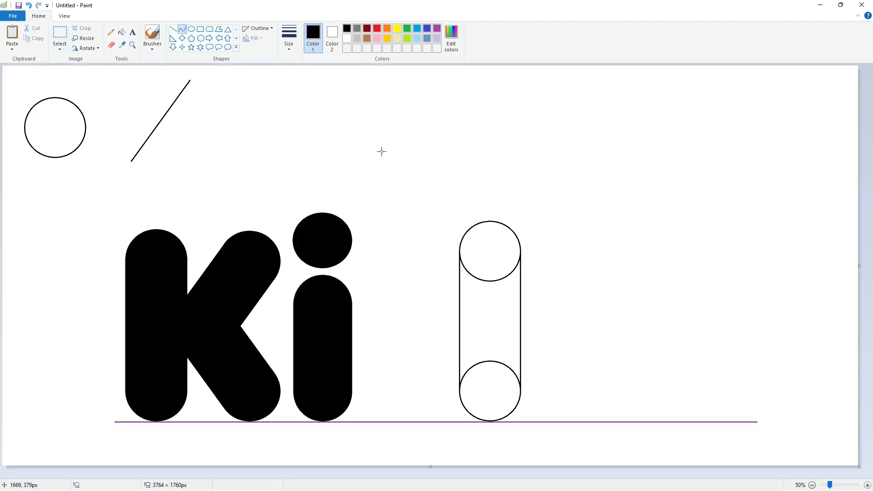
mouse_move(458, 276)
mouse_down()
mouse_move(370, 363)
mouse_move(363, 353)
mouse_up()
drag(410, 314, 360, 302)
drag(571, 329, 407, 446)
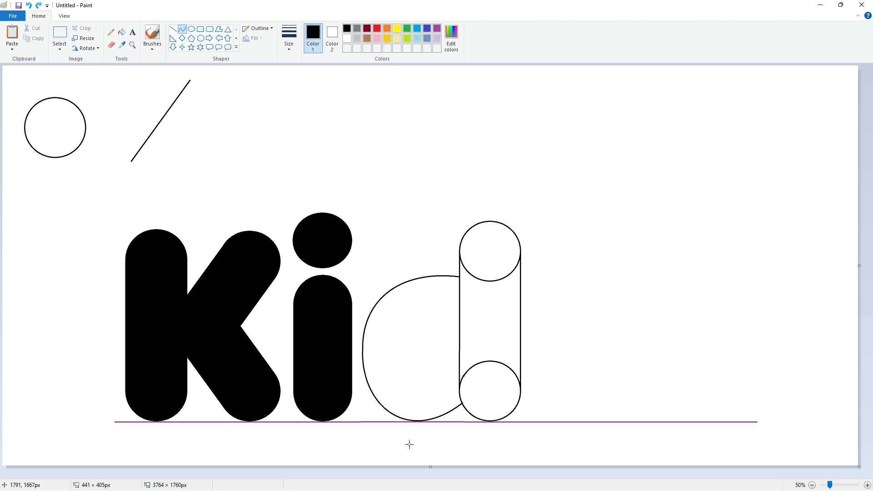
drag(462, 402, 415, 443)
click(629, 368)
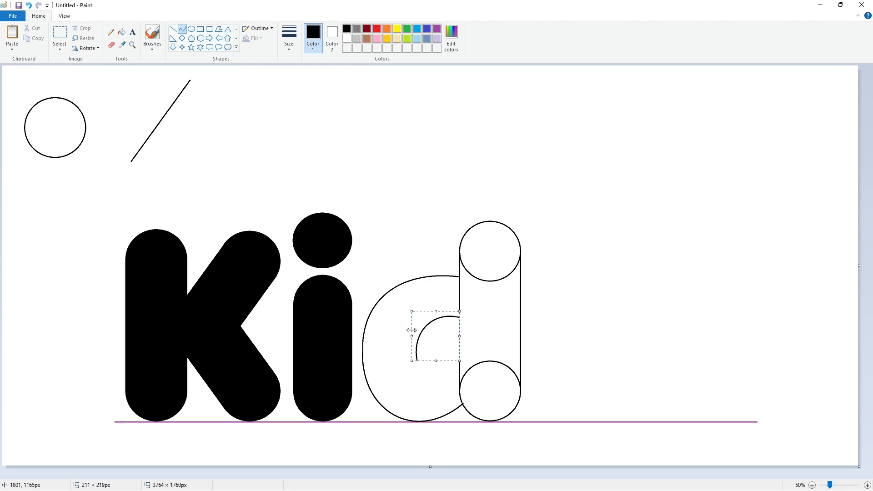
click(417, 361)
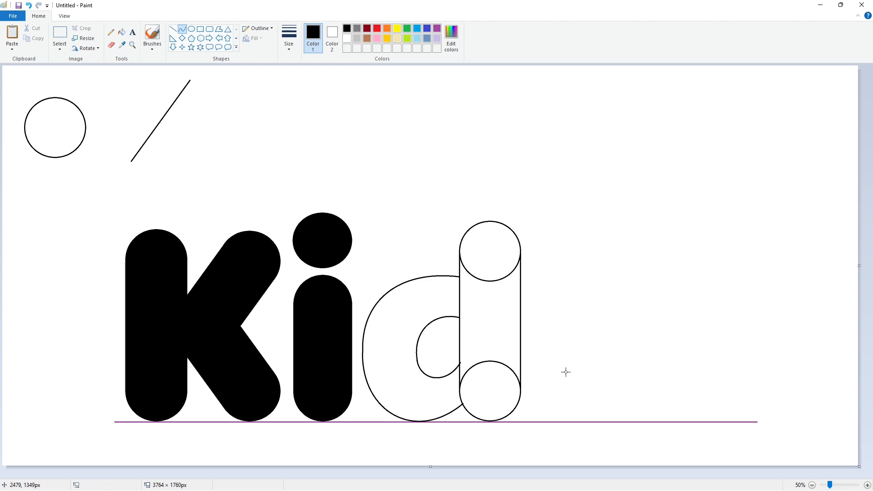
Fill the stem's circles, the area between them and the bowl of the d with black, leaving its inner opening white
click(122, 33)
click(488, 243)
click(489, 319)
click(489, 391)
click(435, 310)
Smooth the inner edge of the d's opening with a vertical black line about 57 px long
click(867, 485)
scroll(866, 481, down, 8)
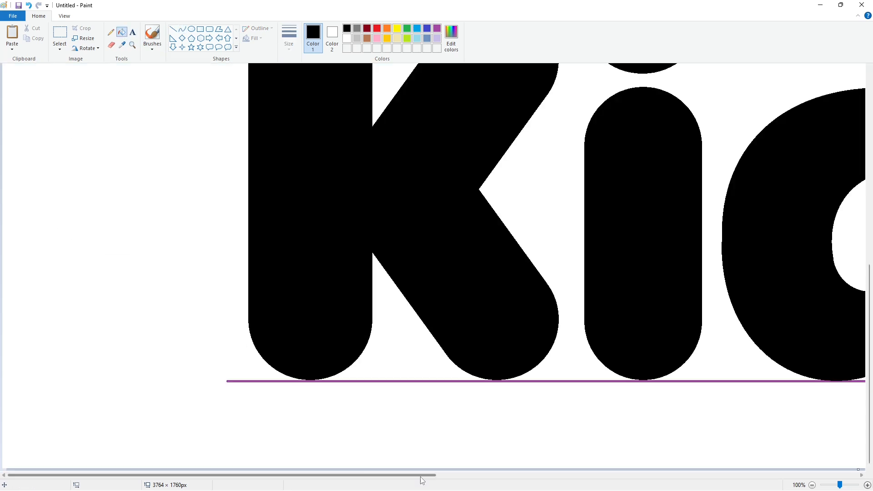
drag(420, 476, 606, 476)
click(172, 29)
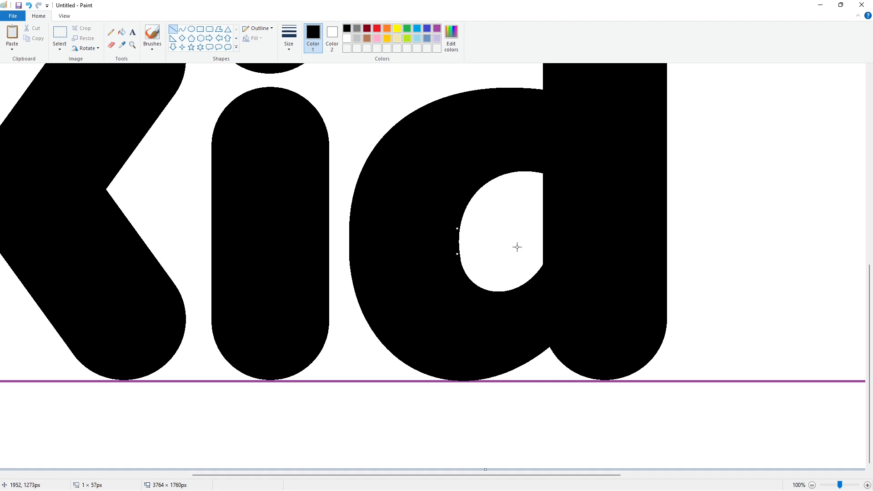
Outline a rounded letter s on the baseline right of the d with connected curves and fill it with black
scroll(694, 397, down, 1)
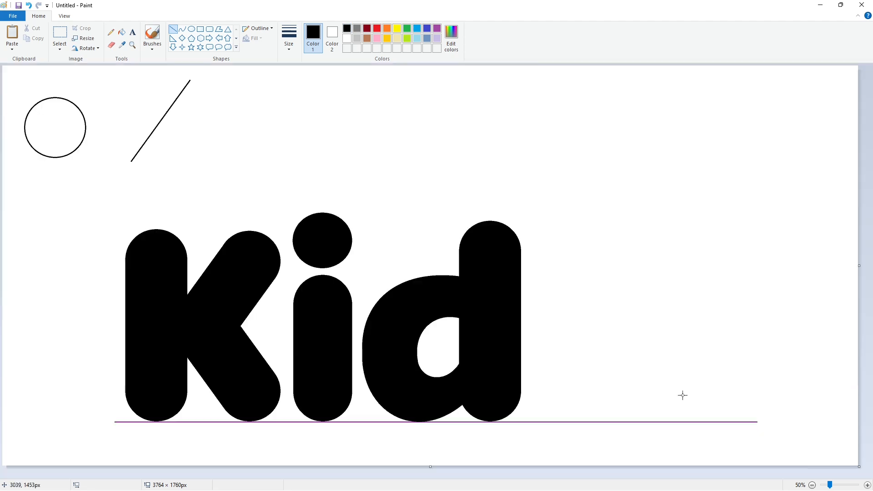
drag(578, 296, 534, 284)
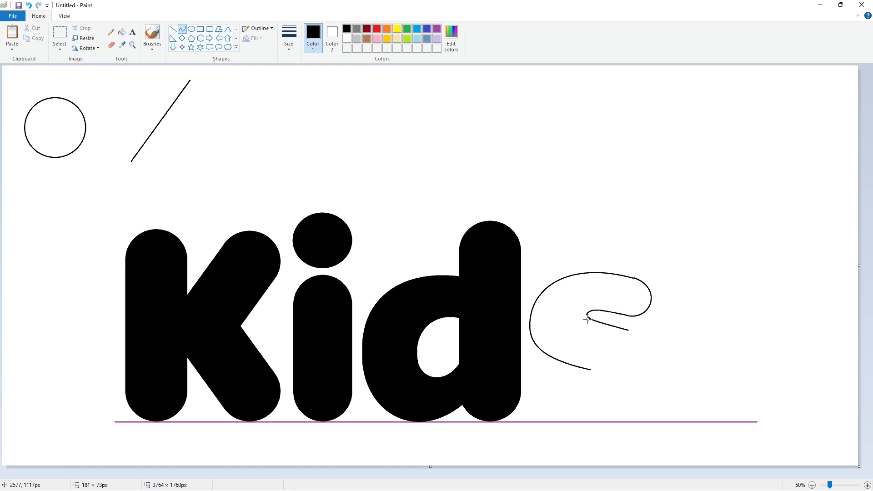
drag(604, 322, 629, 330)
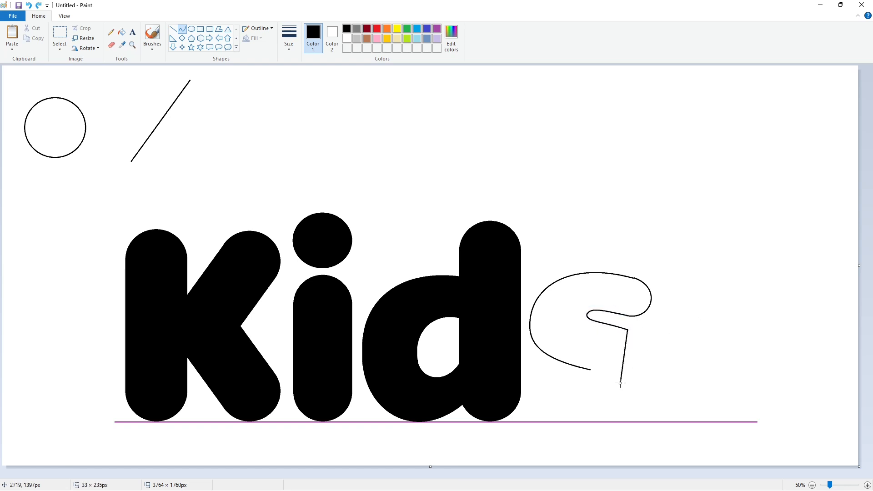
mouse_move(625, 412)
mouse_down()
mouse_move(664, 341)
mouse_move(675, 391)
mouse_up()
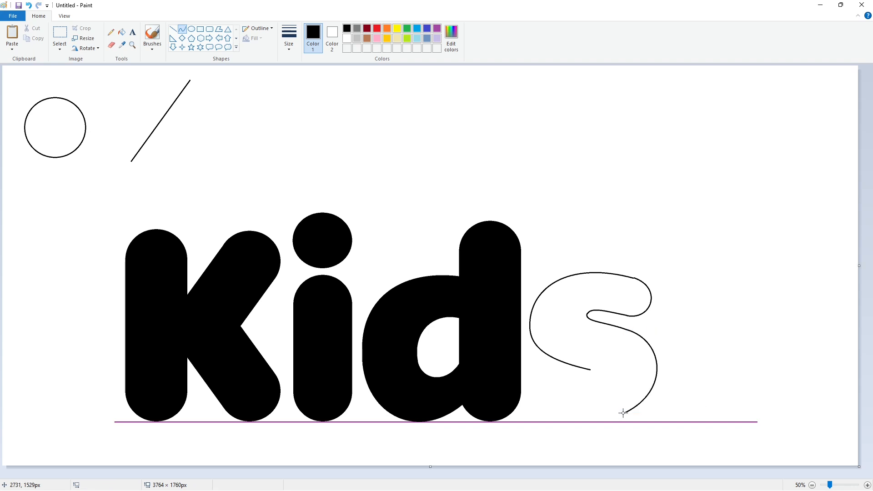
drag(607, 412, 545, 387)
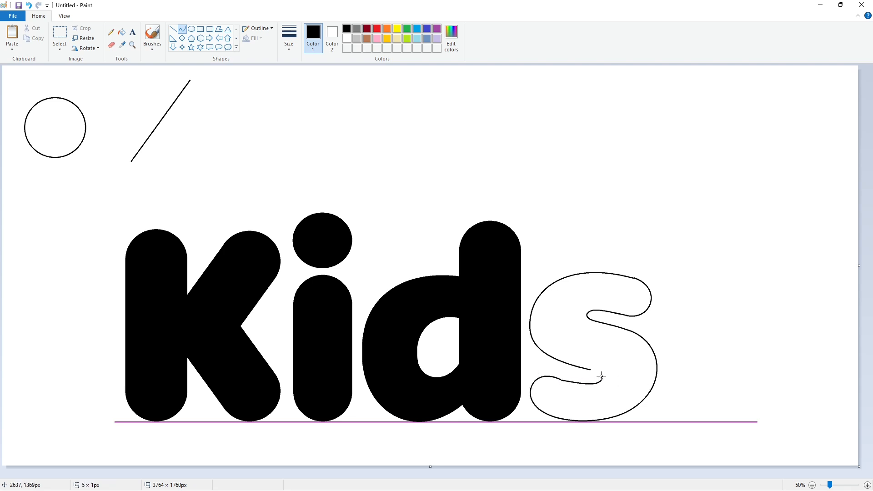
click(124, 35)
click(644, 387)
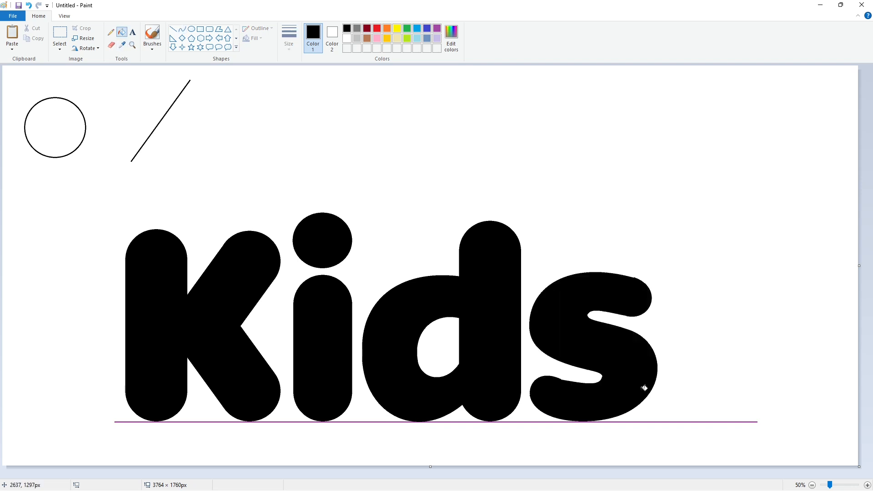
Smooth the rough spots along the s's edges with short touch-up lines, using white at the thickest line size to trim bumps
click(867, 485)
scroll(314, 464, down, 10)
drag(309, 475, 648, 475)
scroll(616, 412, up, 2)
click(173, 30)
click(347, 38)
click(290, 40)
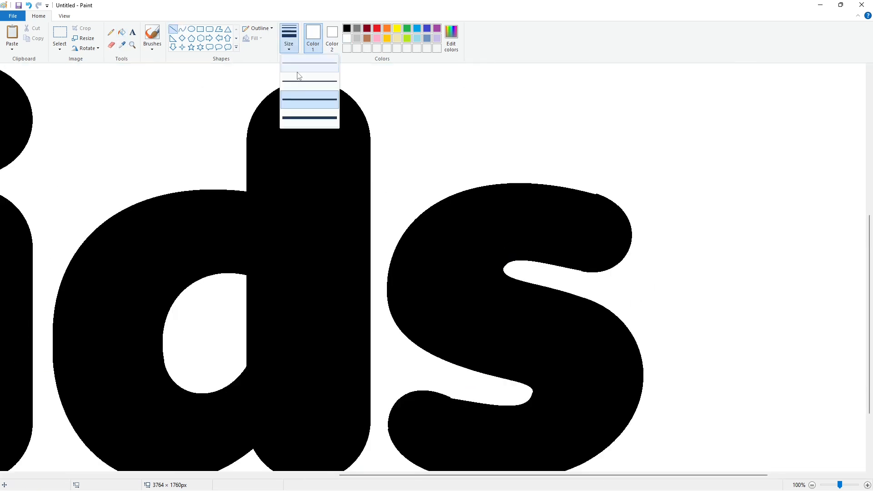
click(302, 117)
drag(586, 190, 620, 202)
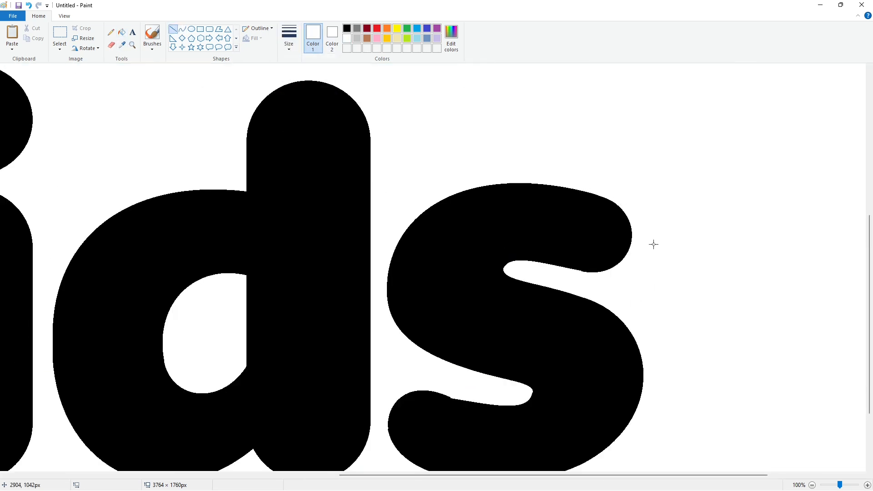
scroll(551, 317, down, 2)
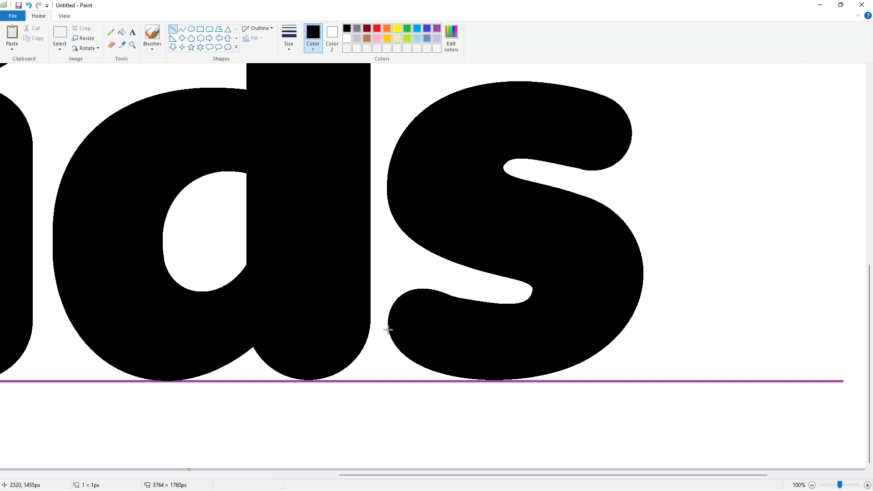
Remove the purple baseline by filling the background with the same purple and refilling the whole purple area with white
click(812, 485)
click(122, 32)
click(437, 28)
click(375, 418)
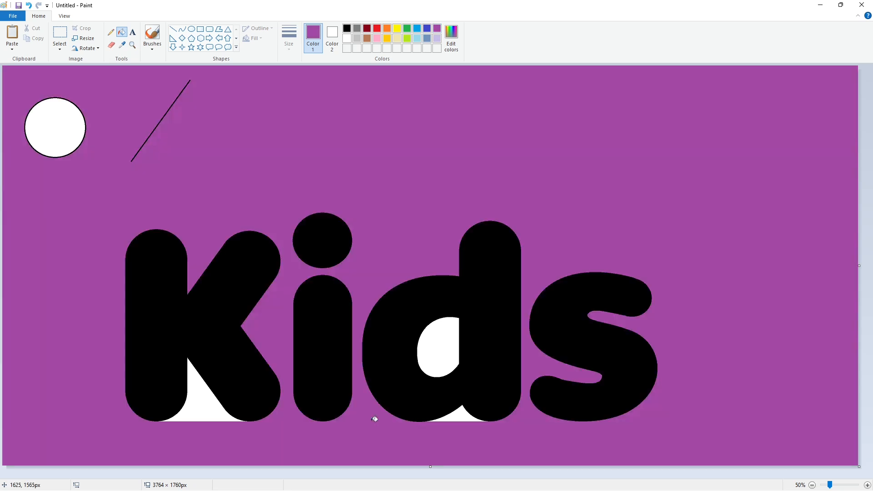
click(346, 38)
click(420, 185)
click(173, 29)
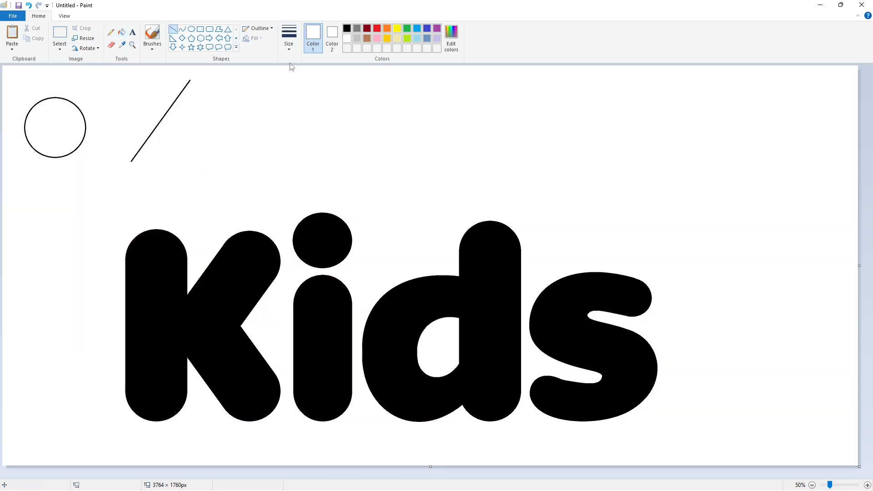
Recolor all the black letters of the word Kids, including the i's dot, with purple
click(59, 33)
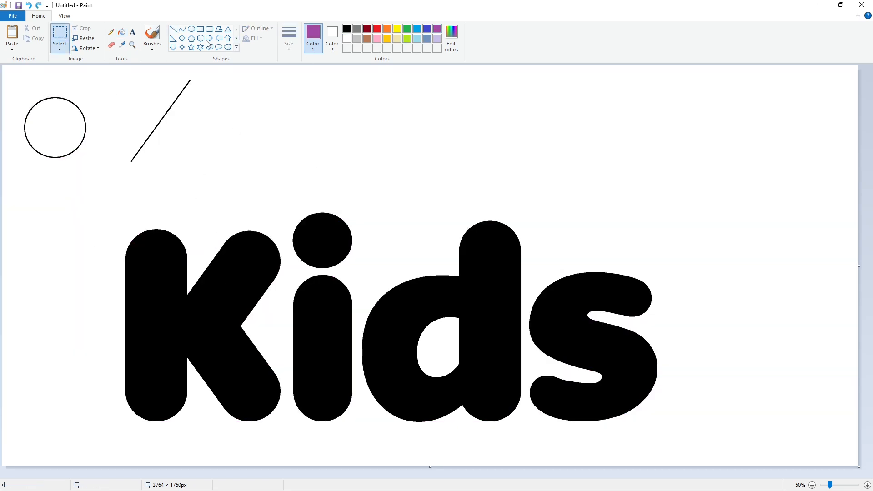
click(122, 32)
click(163, 314)
click(323, 243)
click(337, 324)
click(396, 330)
click(555, 323)
Extend the canvas sideways to about 7316 px wide to make room beside the word
click(59, 33)
click(810, 363)
scroll(809, 364, down, 1)
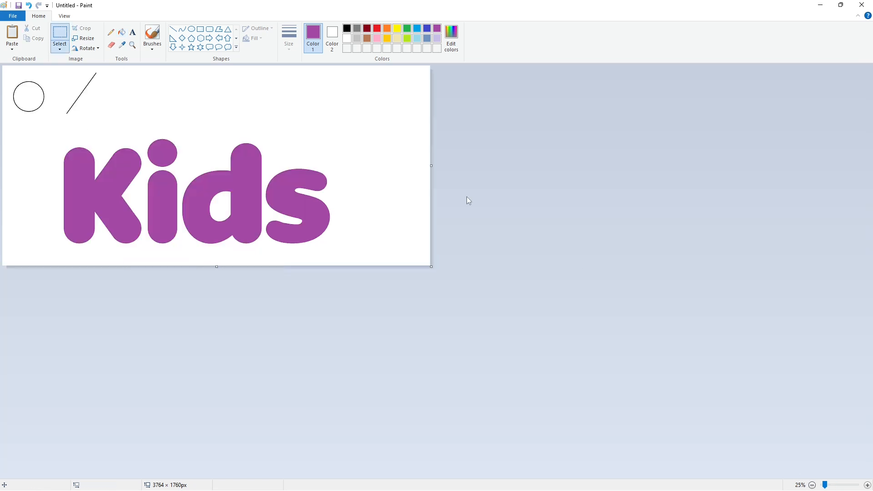
drag(431, 166, 835, 200)
scroll(451, 336, up, 1)
scroll(450, 335, right, 10)
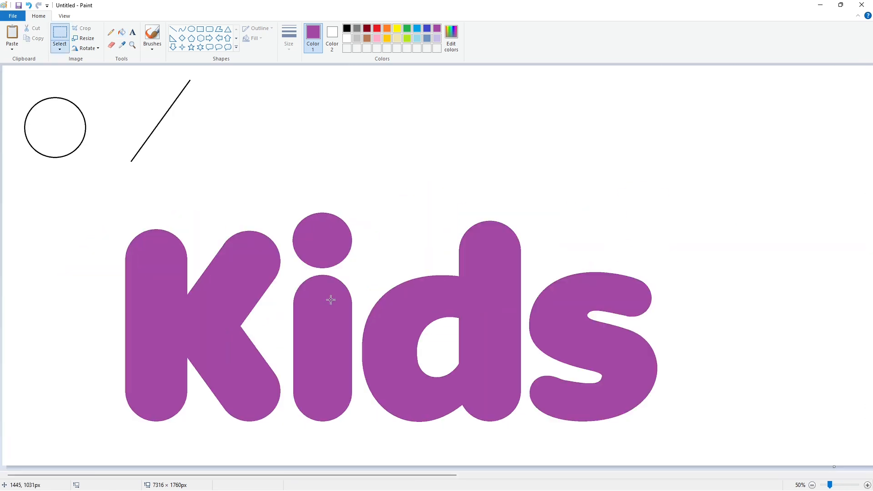
Draw a black offset curve over the K's upper arm and a circle about 391 px wide around the i's dot
click(181, 29)
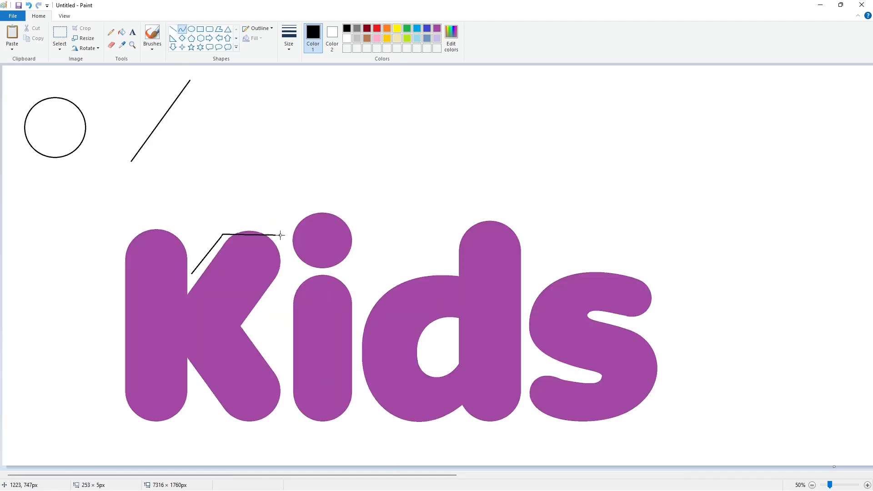
click(344, 218)
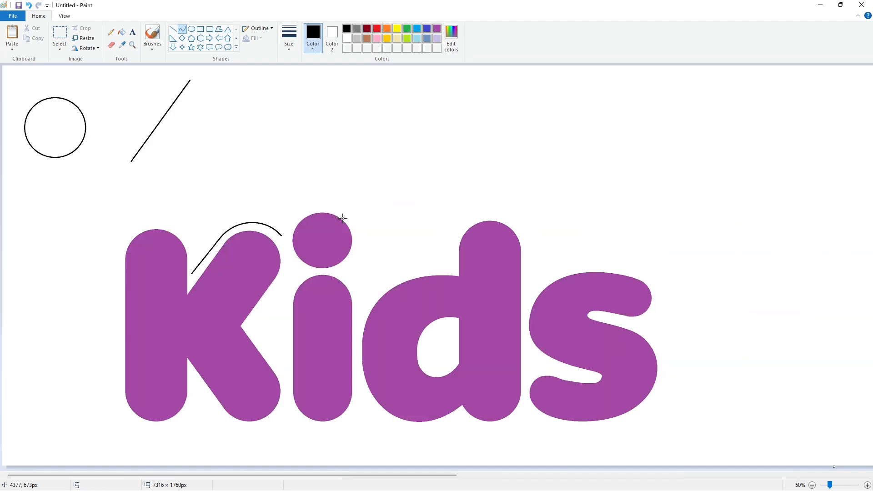
click(191, 29)
drag(279, 205, 367, 291)
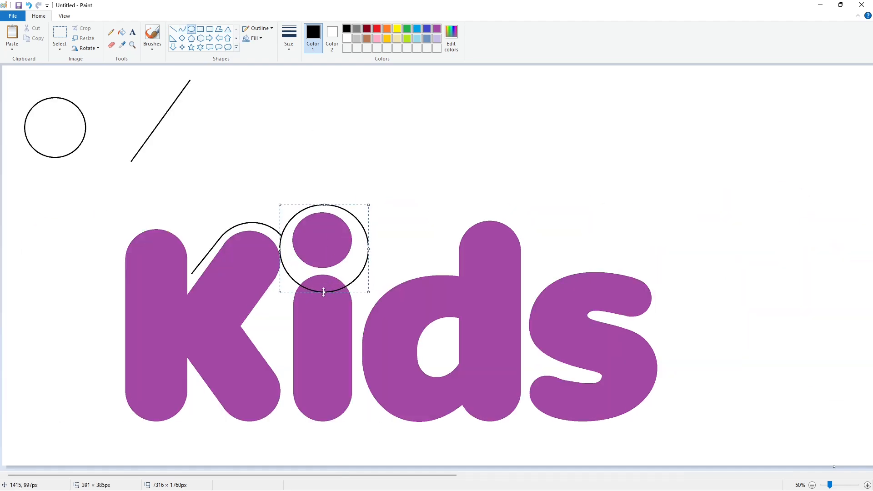
click(475, 252)
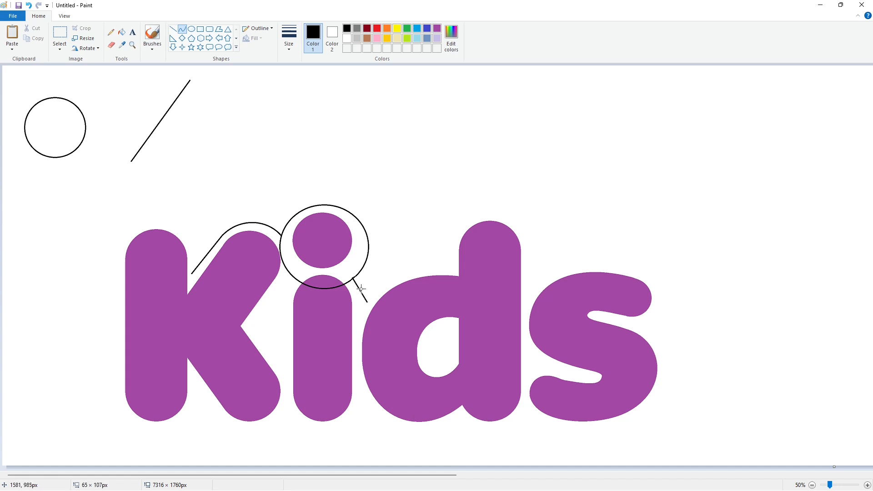
Continue the black outline with curves from the i's circle over the d's bowl, and fit an oval around the top of the d's stem
click(367, 303)
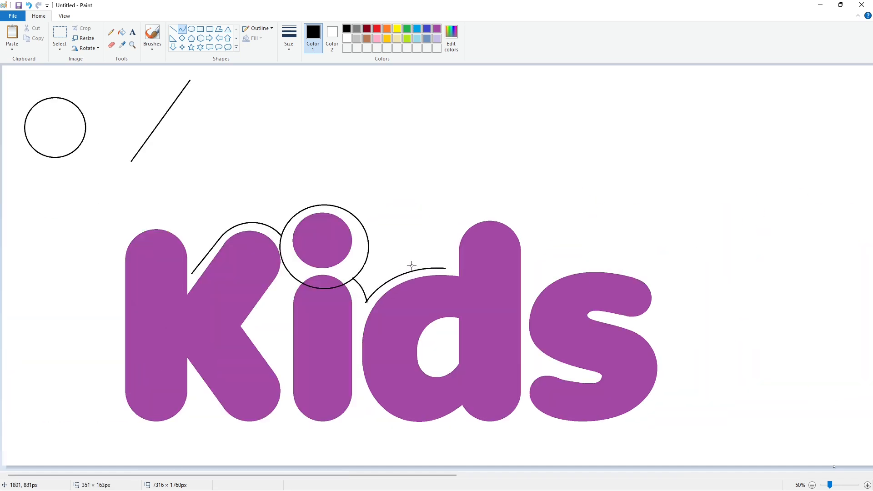
click(191, 31)
drag(452, 222, 531, 296)
drag(471, 260, 469, 252)
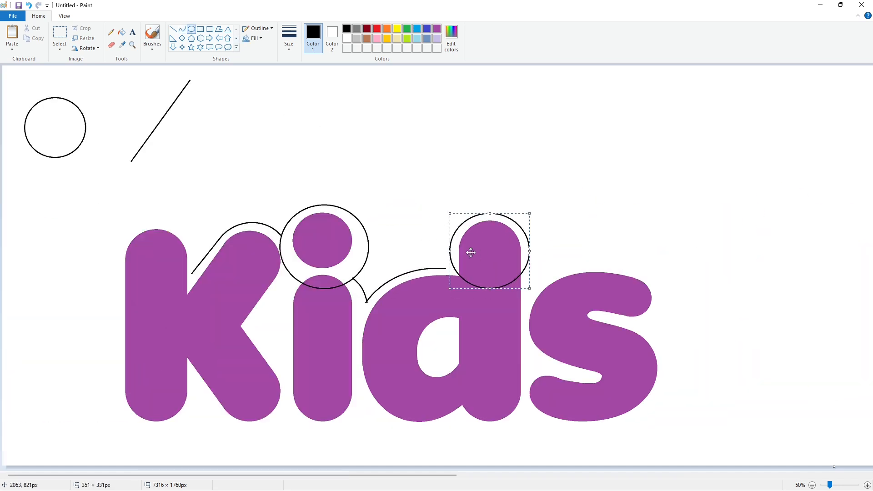
drag(489, 289, 490, 298)
drag(450, 257, 446, 257)
drag(530, 258, 536, 259)
click(593, 258)
scroll(596, 276, right, 5)
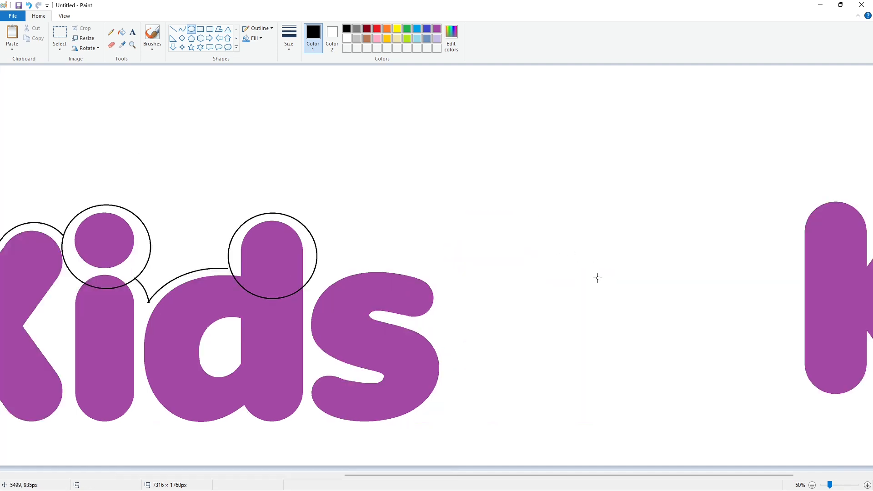
Draw vertical black lines straight down from both sides of the oval around the d's stem
scroll(596, 276, left, 5)
click(867, 485)
drag(215, 475, 366, 477)
scroll(365, 319, down, 4)
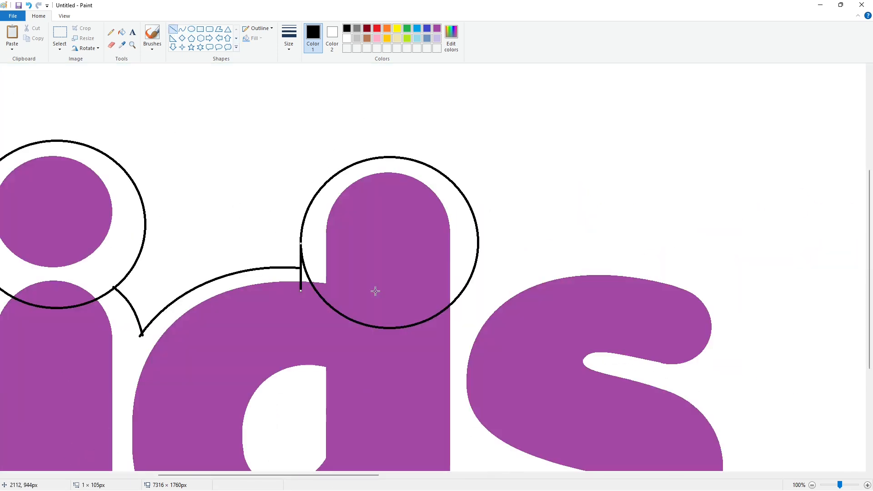
drag(478, 244, 478, 378)
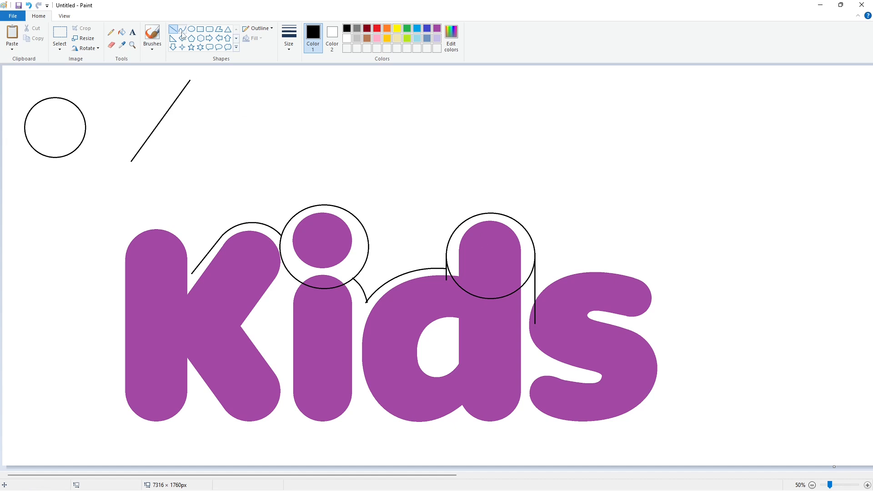
Draw black offset curves over the top of the s and around its rounded upper end
drag(535, 288, 651, 279)
mouse_move(591, 278)
mouse_down()
mouse_move(559, 264)
mouse_move(624, 260)
mouse_up()
click(711, 281)
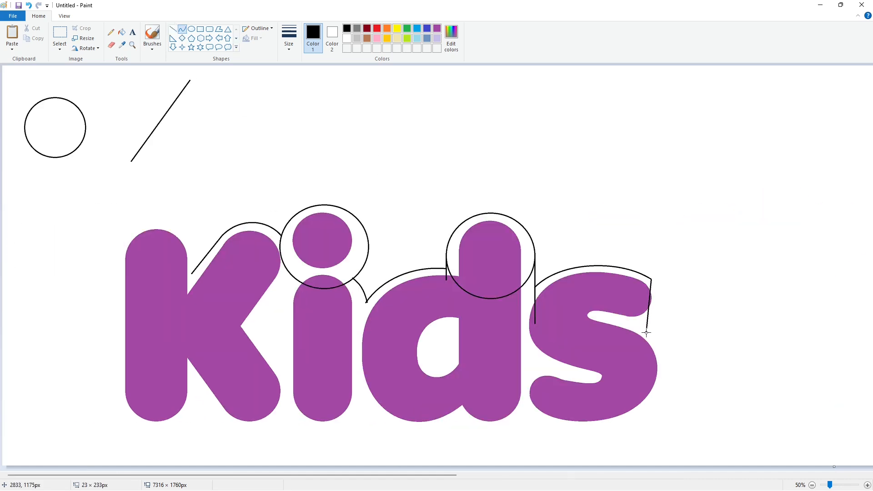
click(728, 324)
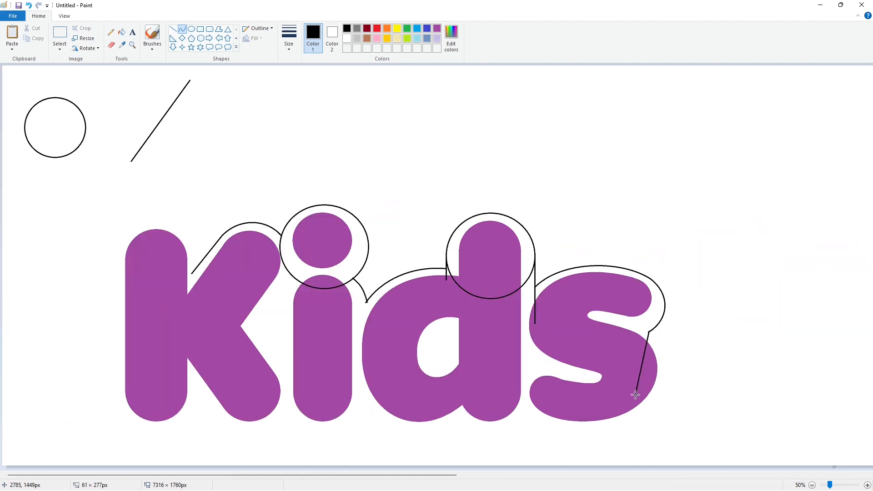
drag(635, 394, 526, 425)
drag(654, 369, 700, 364)
drag(655, 436, 648, 480)
key(ctrl+z)
drag(649, 333, 527, 424)
drag(657, 369, 694, 363)
drag(665, 424, 669, 487)
key(ctrl+z)
drag(648, 332, 526, 426)
drag(657, 369, 713, 349)
drag(663, 424, 648, 485)
key(ctrl+z)
Draw black offset curves around the outer side of the s's lower bowl and along its underside
drag(647, 420, 646, 421)
drag(653, 364, 673, 351)
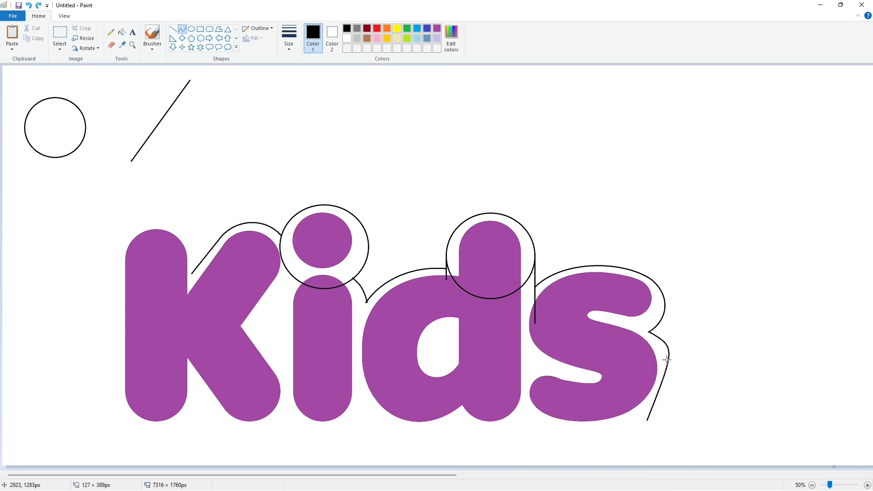
drag(666, 394, 681, 398)
click(742, 384)
drag(645, 422, 527, 424)
mouse_move(611, 427)
mouse_down()
mouse_move(621, 436)
mouse_move(569, 454)
mouse_up()
click(719, 426)
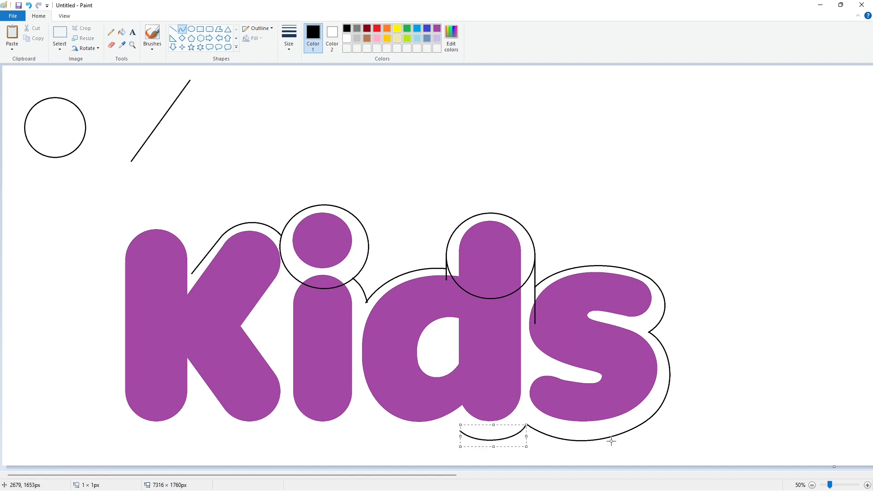
Continue the black offset outline with curves beneath the d, the i and the K's lower leg
drag(361, 420, 364, 418)
drag(422, 432, 286, 422)
click(500, 413)
mouse_move(335, 428)
mouse_down()
mouse_move(343, 438)
mouse_move(304, 448)
mouse_up()
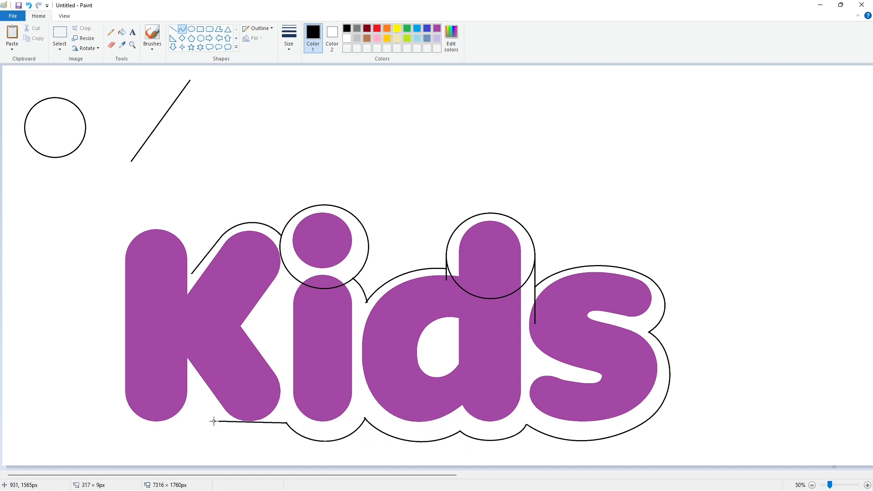
drag(214, 422, 227, 442)
click(386, 440)
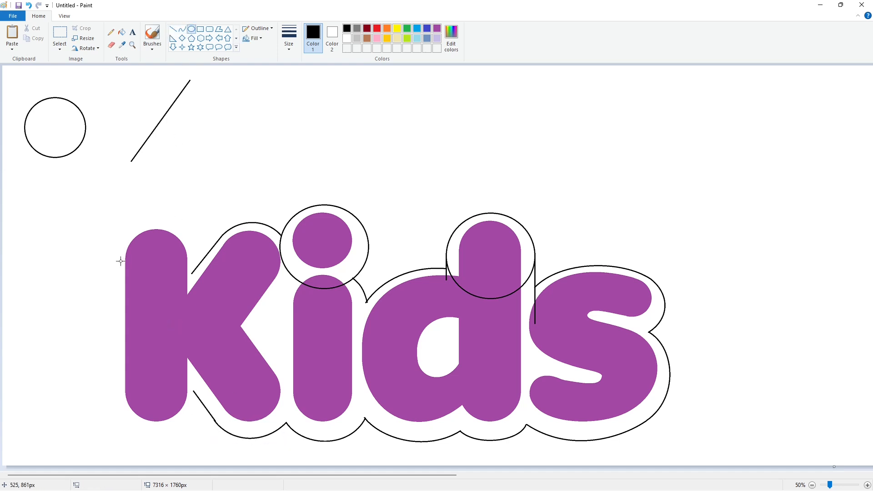
Draw a black circle about 395 × 387 px fitted around the K's stem top, and move it to the empty area above the word
drag(118, 232, 198, 310)
drag(152, 279, 152, 269)
drag(117, 262, 113, 271)
drag(196, 261, 202, 263)
drag(157, 299, 153, 310)
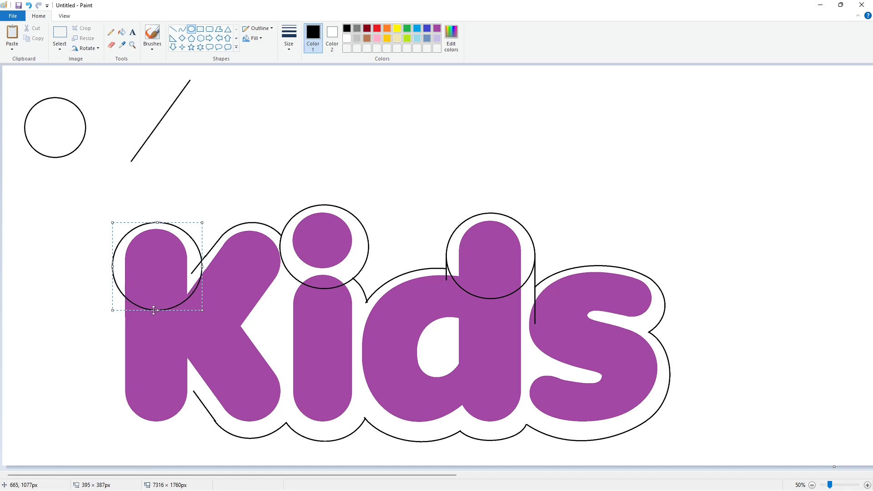
drag(157, 275, 253, 145)
click(368, 154)
Copy the spare circle and place the copy around the top of the K's stem
click(59, 34)
drag(197, 80, 319, 186)
key(ctrl+c)
key(ctrl+v)
drag(52, 101, 149, 244)
click(325, 249)
Draw a short horizontal purple guide line under the K, level with the bottom of the outline
click(173, 28)
click(437, 28)
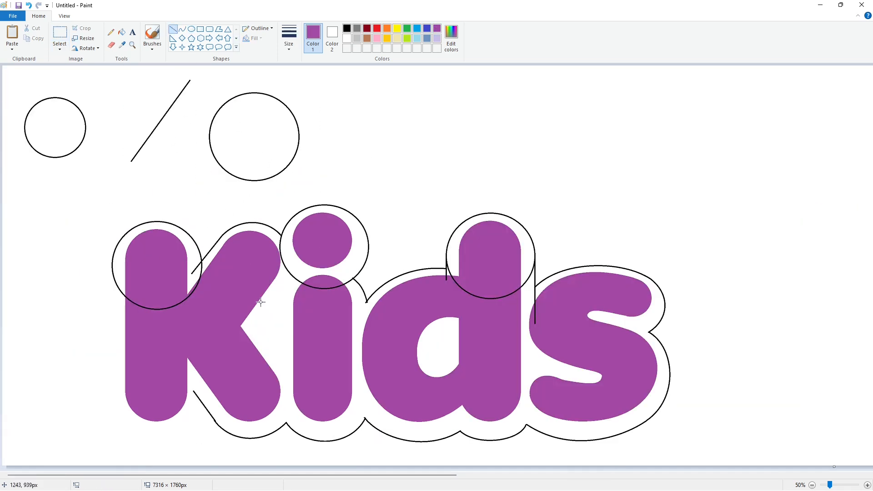
drag(108, 442, 588, 442)
key(ctrl+z)
drag(90, 440, 240, 441)
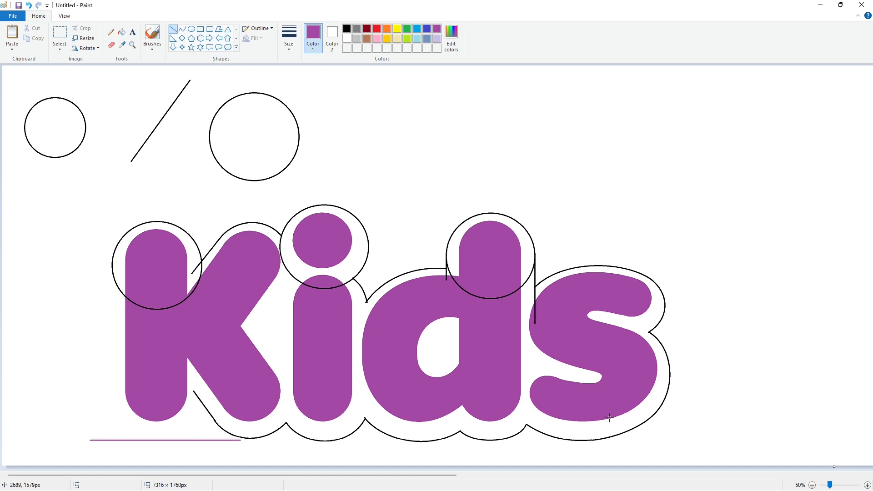
click(867, 485)
drag(205, 475, 239, 476)
scroll(302, 438, down, 3)
key(ctrl+v)
drag(112, 216, 179, 115)
key(Delete)
Draw a vertical black line down the outer side of the K's stem, tangent to the circle around its top
click(347, 29)
click(173, 29)
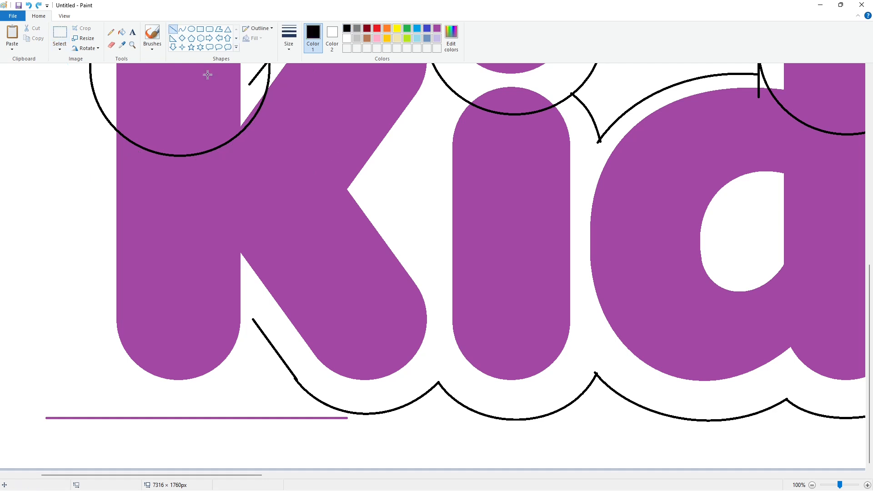
drag(92, 68, 96, 284)
key(Left)
key(Left)
key(Left)
key(Left)
click(206, 282)
Paste the circle around the base of the K's stem, aligned with the purple guide line, and extend the vertical line down to it
key(ctrl+v)
drag(106, 145, 171, 277)
key(Down)
key(Down)
key(Down)
key(Down)
key(Down)
key(Down)
key(Down)
key(Down)
key(Down)
key(Down)
key(Down)
key(Down)
key(Down)
key(Down)
key(Down)
key(Down)
key(Down)
key(Down)
key(Down)
key(Down)
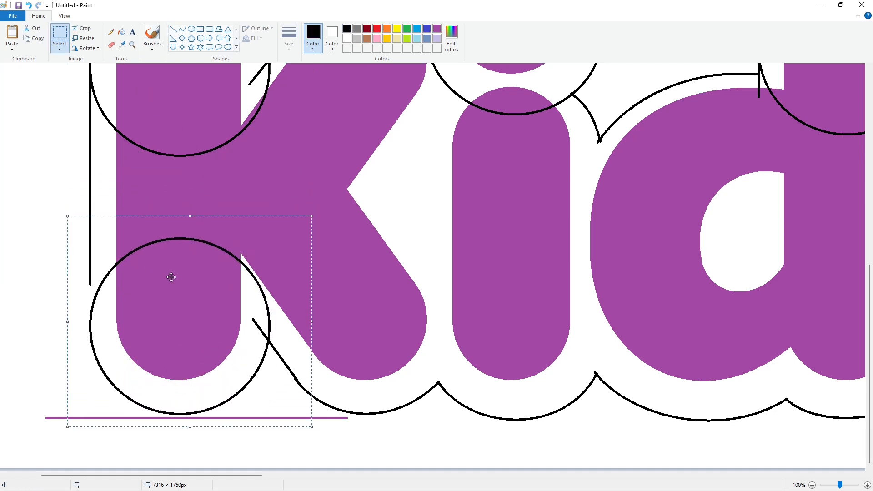
click(202, 444)
click(173, 30)
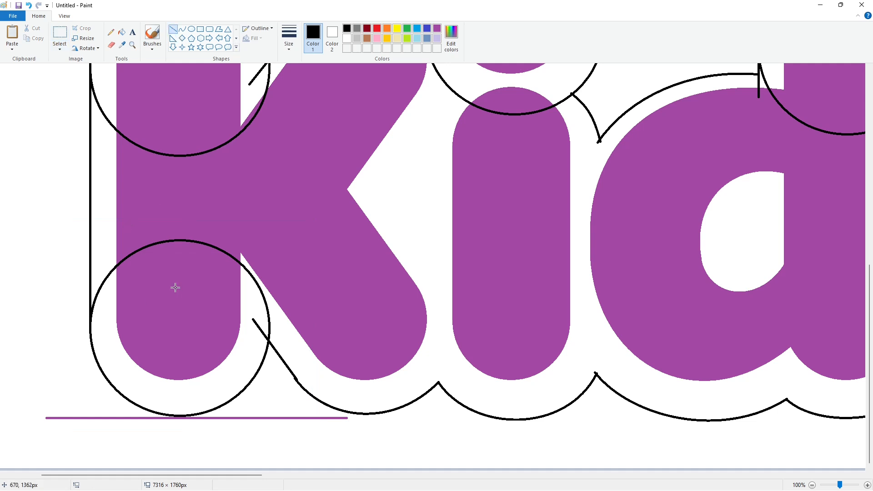
Fill the gaps between the purple letters and the offset outline with black
click(812, 485)
click(121, 32)
click(288, 256)
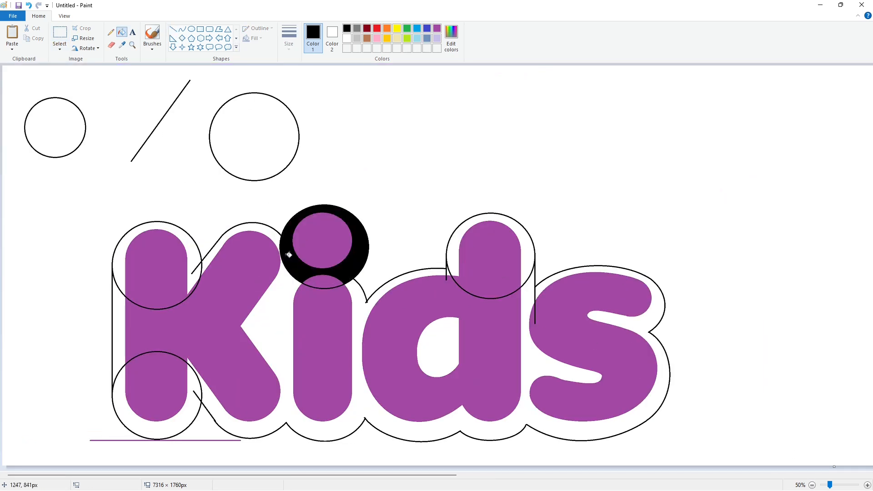
click(275, 300)
click(195, 270)
click(119, 318)
click(157, 431)
click(453, 248)
Draw an inset line and curve inside the d's opening and fill the band around them with black
click(173, 30)
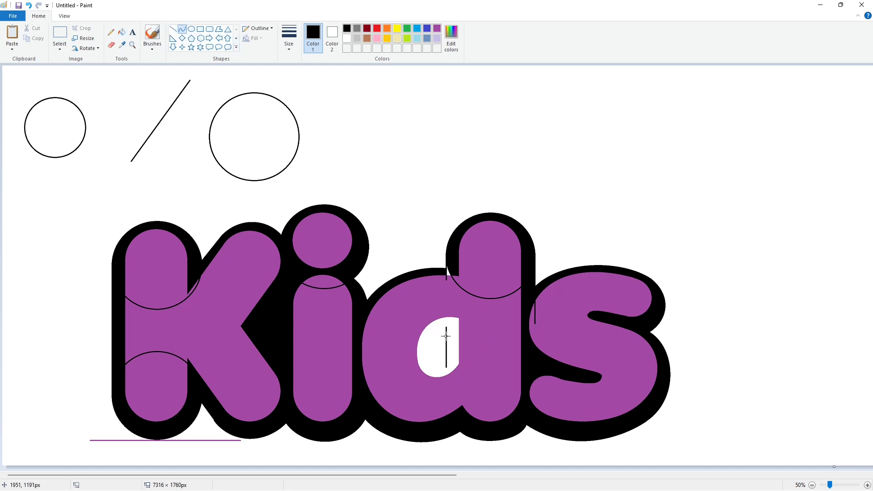
click(122, 32)
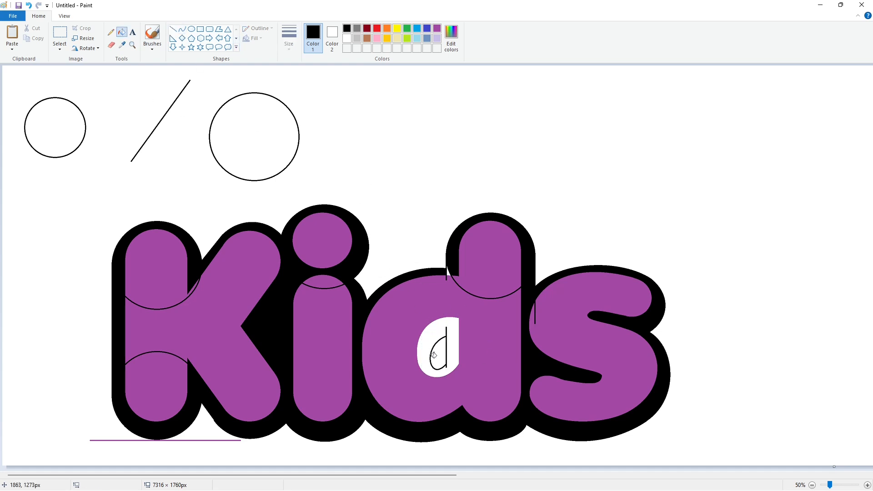
click(453, 326)
Fill the top of the K's stem with indigo and try pasting the clipboard content
click(181, 270)
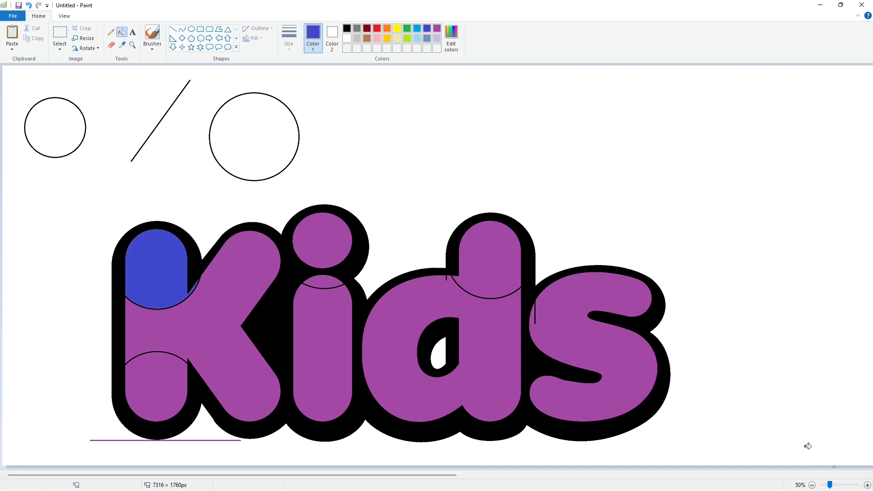
click(867, 485)
drag(226, 476, 264, 475)
scroll(380, 384, down, 3)
key(ctrl+v)
key(ctrl+z)
click(812, 485)
Select the spare plain purple Kids lettering on the far side of the canvas and copy it
scroll(563, 411, right, 10)
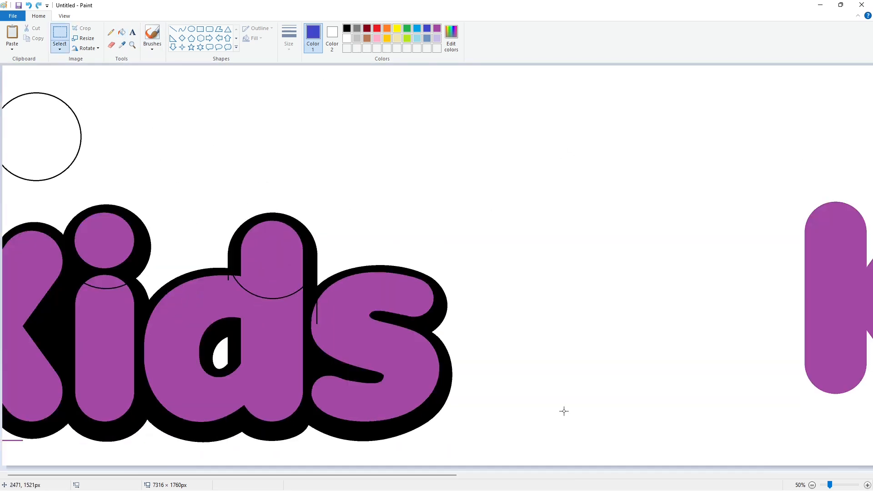
drag(801, 444, 825, 444)
key(ctrl+c)
Paste the plain purple lettering over the outlined word and align it exactly so the indigo area and stray lines are covered
scroll(397, 427, left, 10)
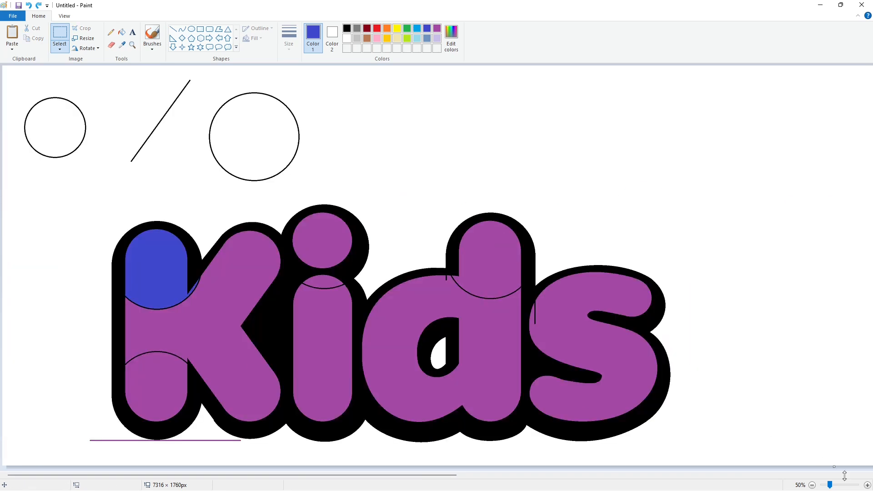
click(867, 485)
scroll(483, 409, down, 4)
key(ctrl+v)
drag(305, 282, 312, 285)
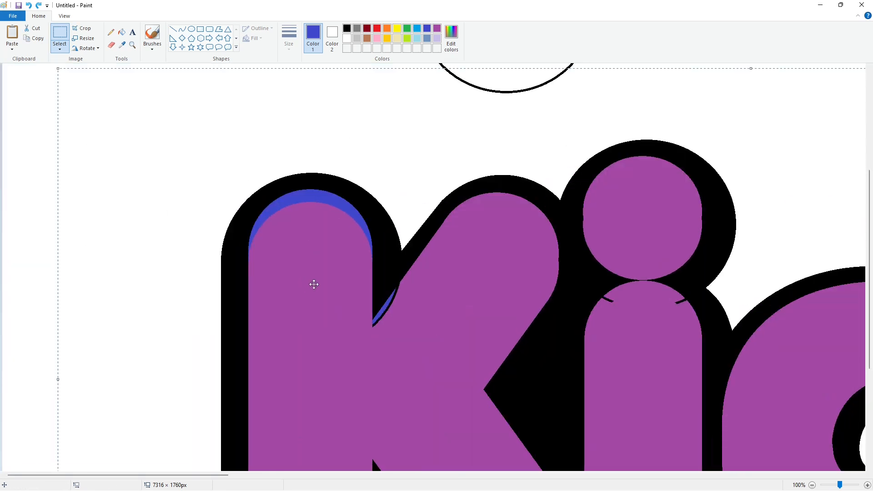
key(Up)
key(Up)
key(Up)
key(Up)
key(Up)
key(Up)
key(Up)
key(Up)
key(Up)
key(Up)
key(Up)
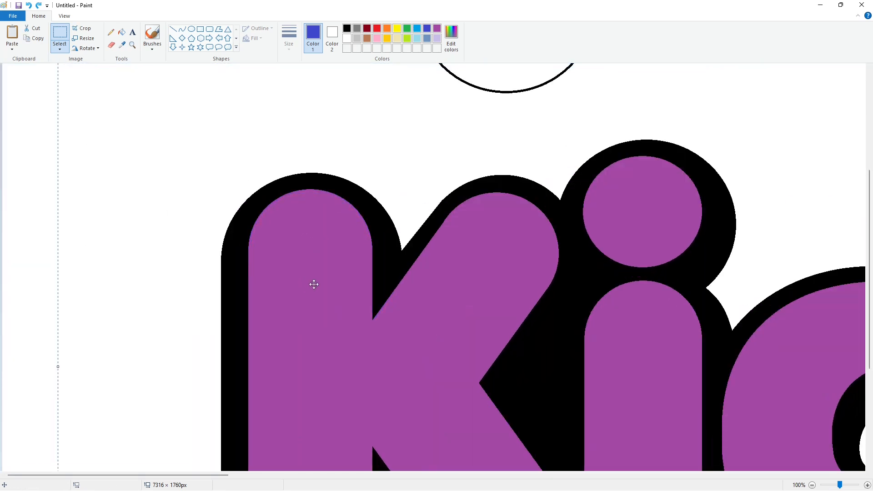
click(23, 268)
Erase both spare circles, the slanted line and the purple guide line by filling them with white
scroll(396, 325, down, 4)
click(812, 485)
click(122, 32)
click(347, 38)
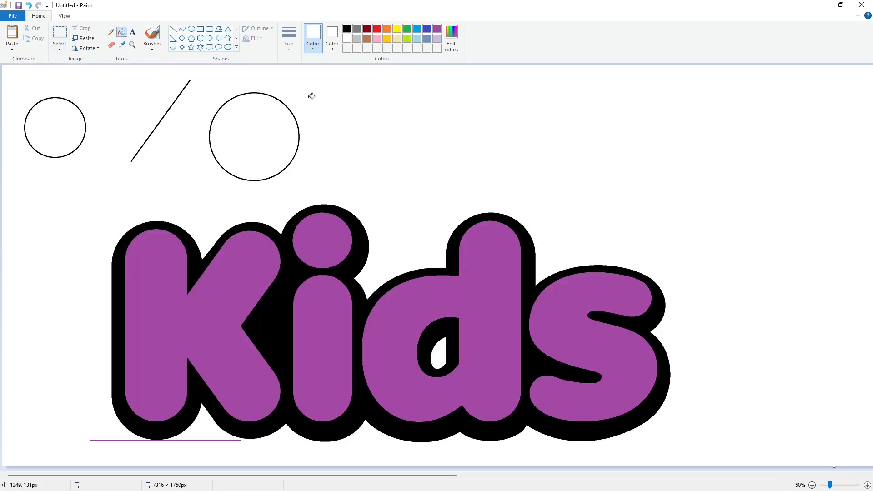
click(297, 119)
click(185, 87)
click(78, 107)
click(105, 440)
Smooth the corner in the black outline along the K's lower leg with a short line about 17 × 32 px
click(867, 485)
scroll(343, 432, down, 7)
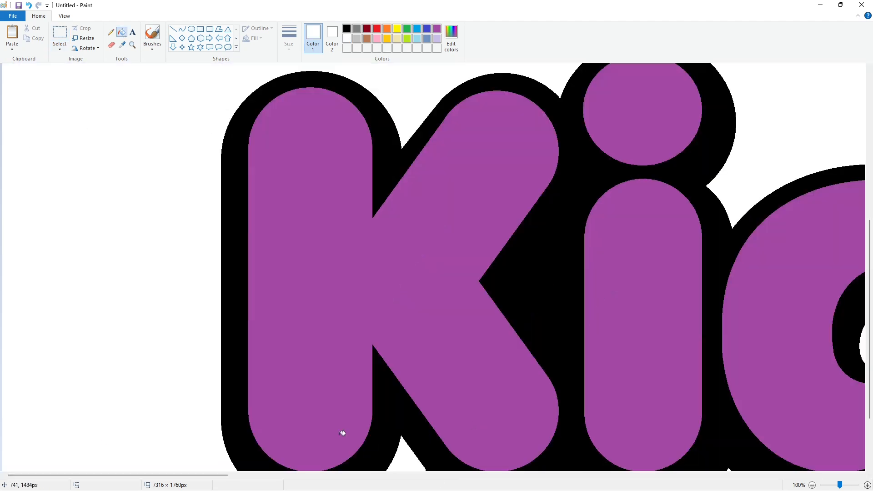
drag(207, 475, 235, 476)
click(173, 29)
click(347, 28)
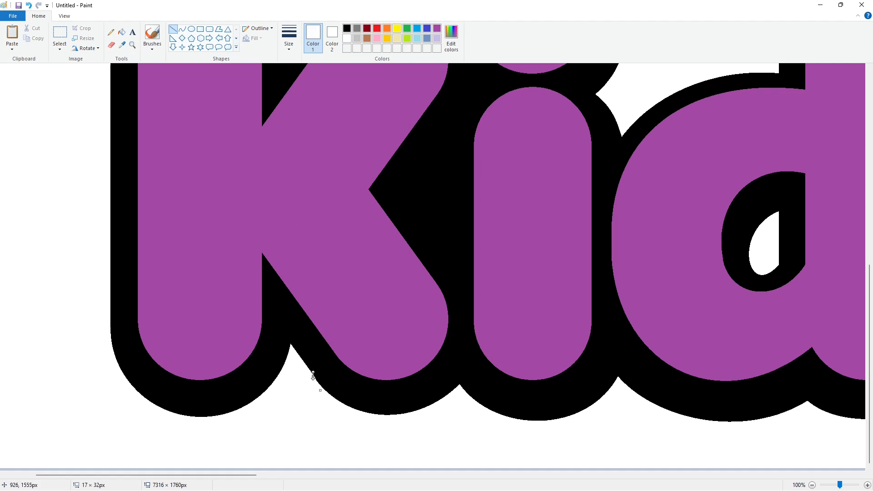
scroll(609, 417, up, 4)
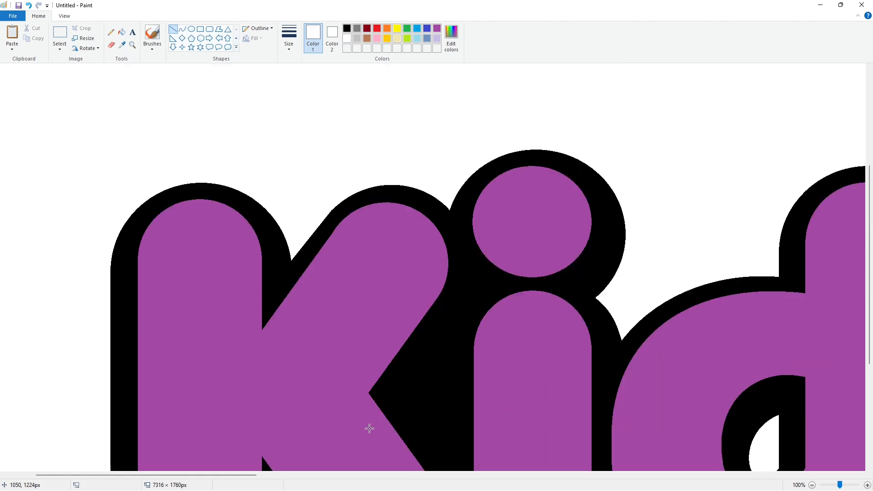
mouse_move(237, 475)
mouse_down()
mouse_move(418, 476)
mouse_move(235, 476)
mouse_up()
scroll(412, 468, down, 4)
scroll(275, 409, up, 4)
scroll(274, 409, down, 4)
Shrink the canvas to about 3776 px wide, cutting off the spare lettering beside the outlined word
click(812, 485)
drag(446, 475, 402, 476)
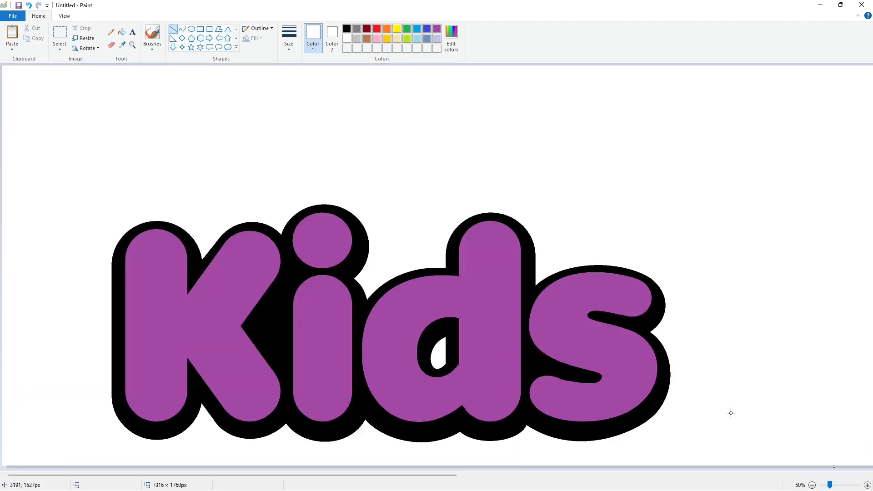
click(812, 485)
drag(835, 166, 401, 168)
click(867, 485)
drag(800, 265, 861, 266)
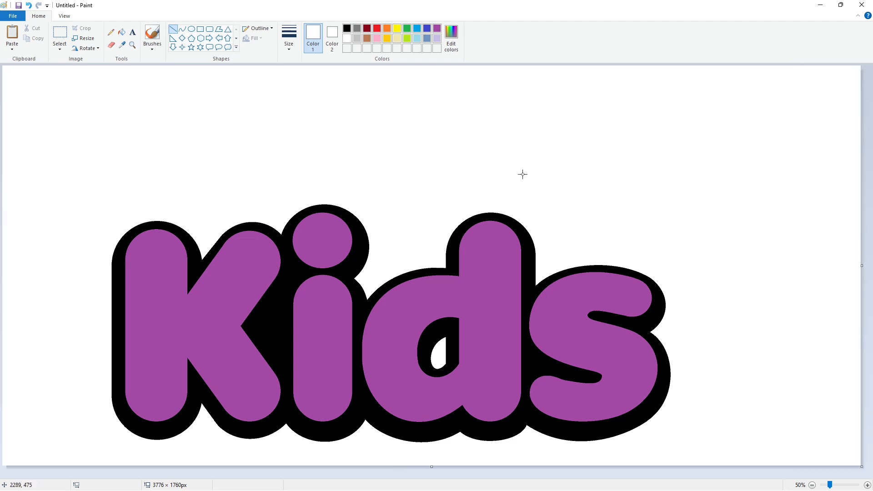
Draw a black rectangle about 1249 × 407 px in the empty area above the word Kids
click(200, 28)
click(346, 28)
drag(247, 86, 531, 179)
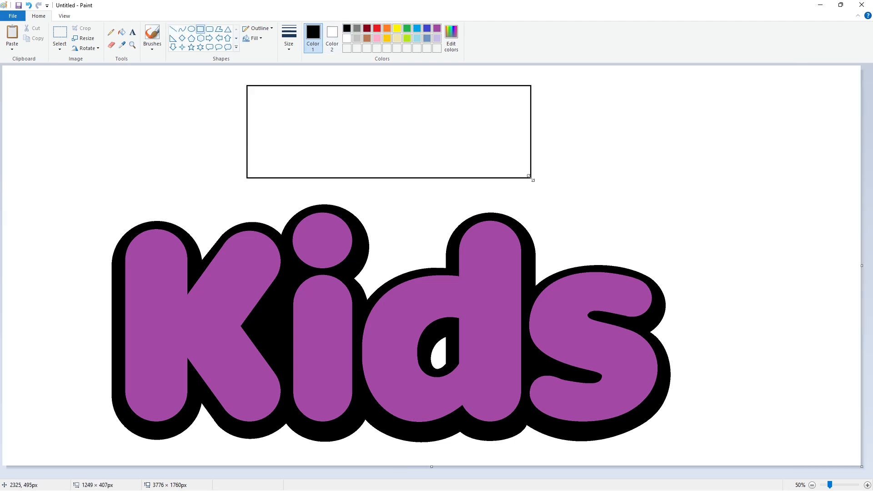
Fill the rectangle above the word Kids and its outline with lavender
click(122, 32)
click(431, 106)
click(437, 38)
click(431, 107)
Draw a smaller solid black rectangle inside the lavender one, leaving a wider margin on its left side
click(200, 29)
click(346, 29)
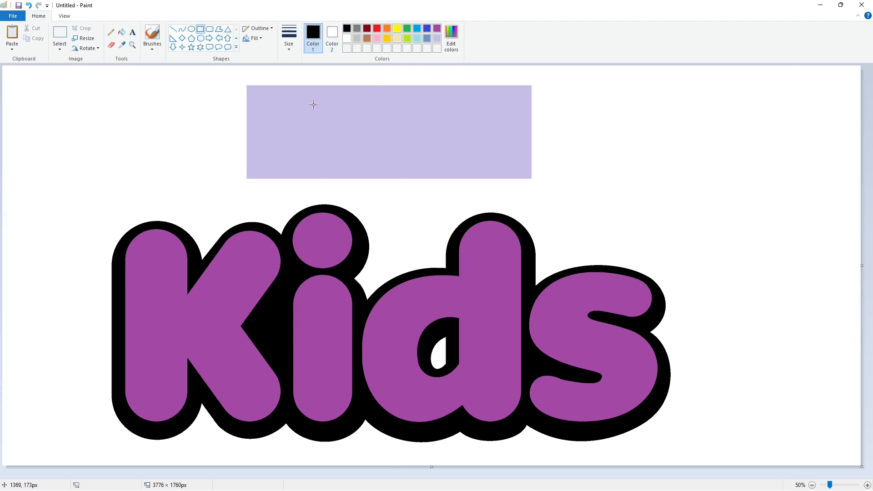
drag(313, 103, 515, 160)
click(121, 32)
click(400, 114)
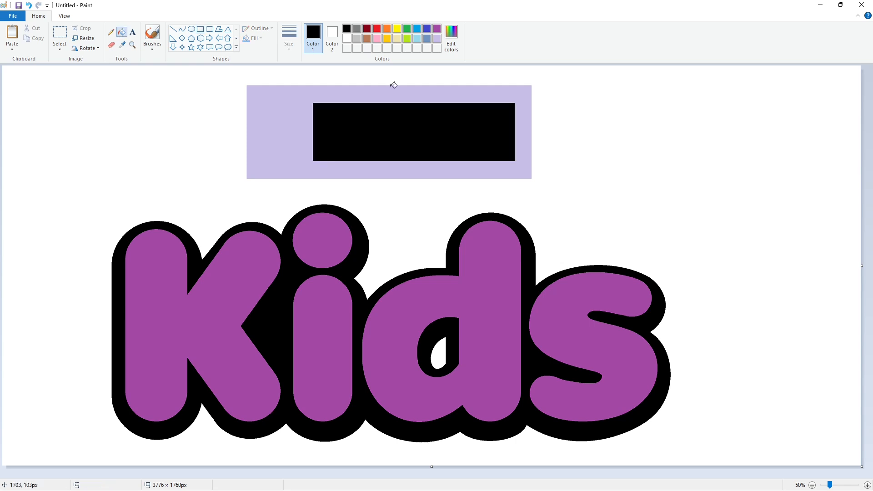
Recolour the inner rectangle light gray and draw two pairs of vertical black lines across it, marking off three equal squares
click(418, 42)
click(379, 131)
click(173, 29)
click(347, 28)
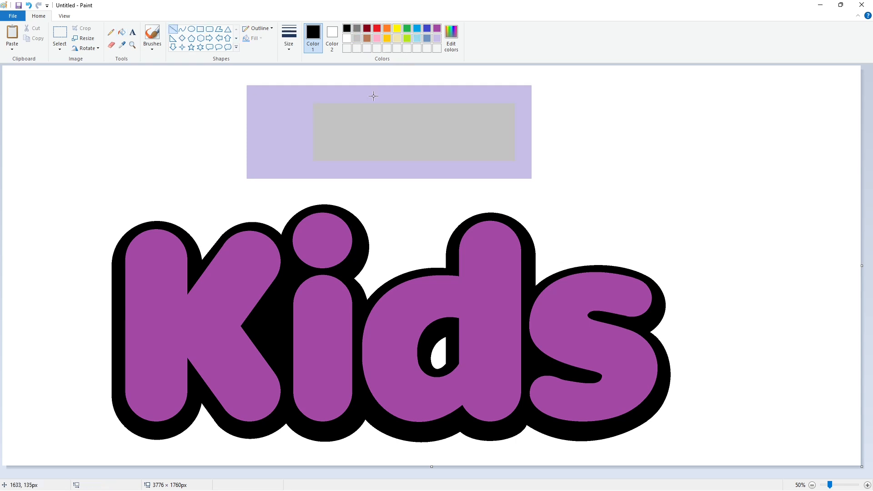
click(446, 107)
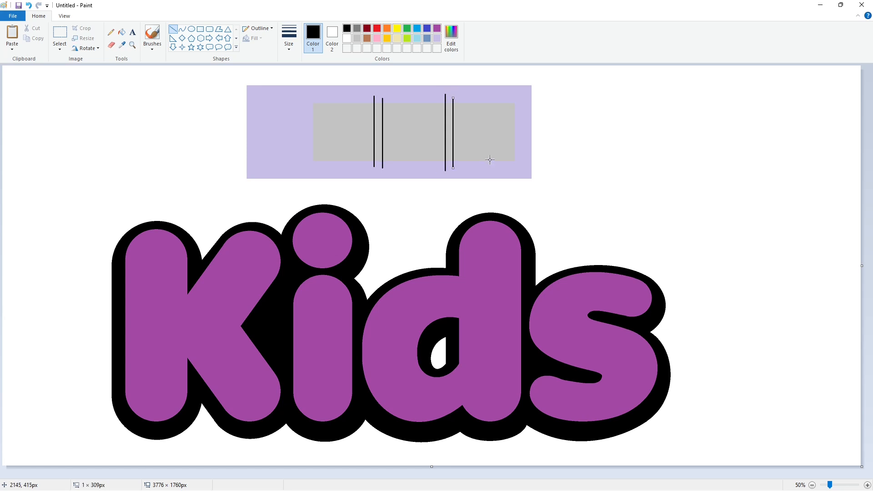
Merge the strips between the line pairs into the background with black fill, and recolour the whole background lavender
click(124, 34)
click(344, 95)
click(379, 111)
click(450, 116)
click(437, 38)
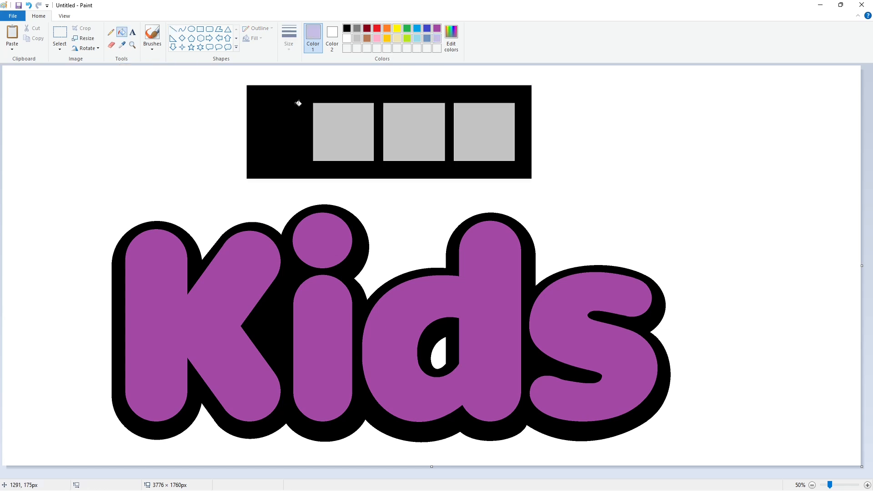
click(291, 107)
Fill the three gray squares with black
click(346, 29)
click(343, 131)
click(414, 132)
click(485, 129)
Add a black letter C at text size 200 and position it on the lavender area left of the squares
click(132, 32)
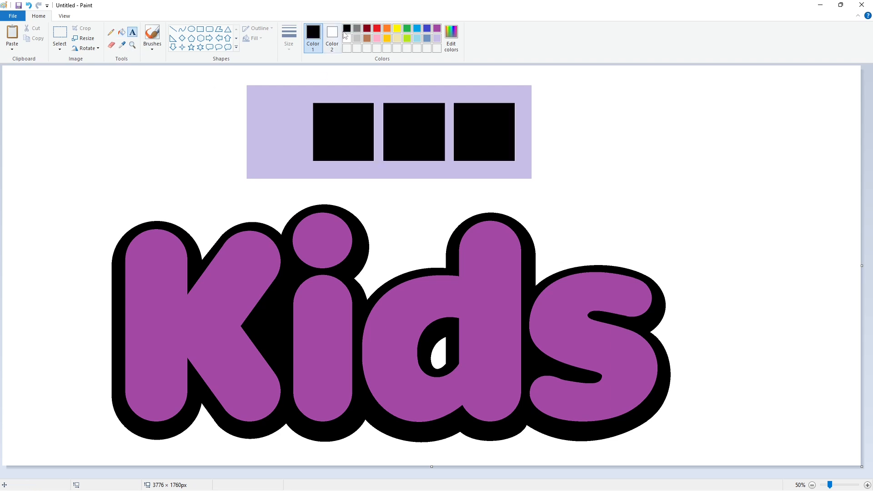
click(137, 65)
text(C)
key(ctrl+a)
click(66, 45)
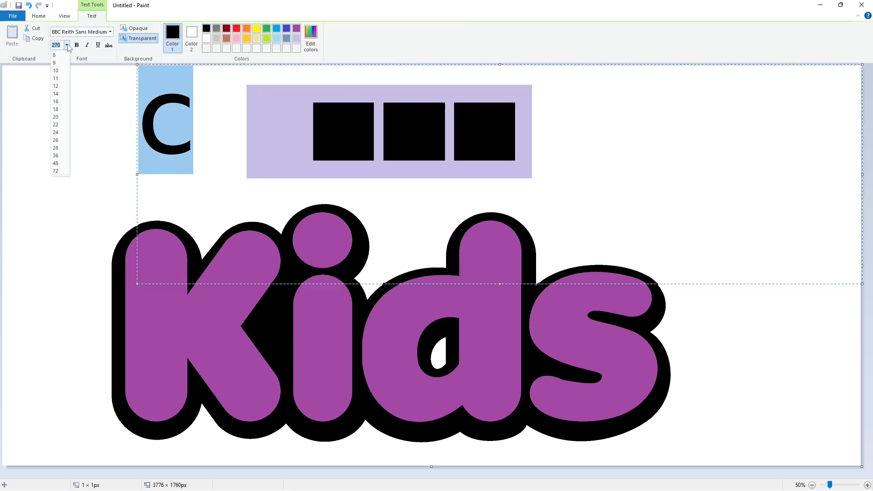
text(200)
key(Return)
drag(138, 65, 256, 86)
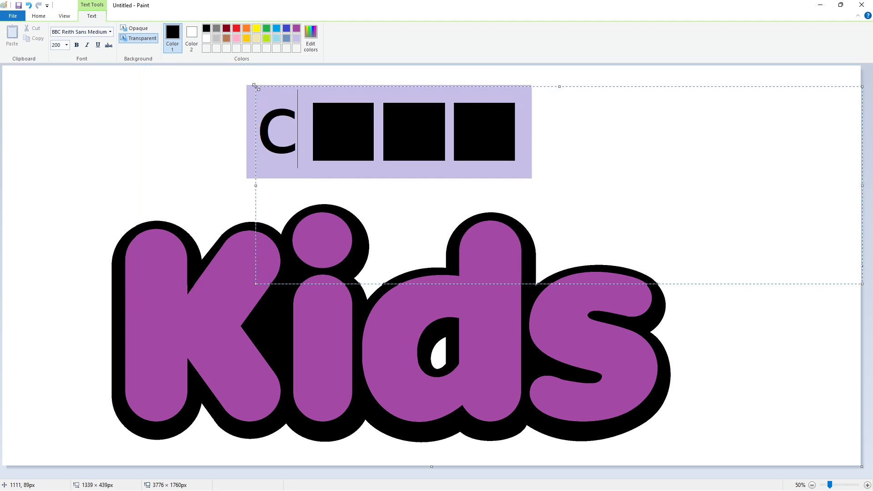
Try BBC Reith Sans Light for the letter C and switch the font back to BBC Reith Sans Medium
click(110, 32)
click(69, 287)
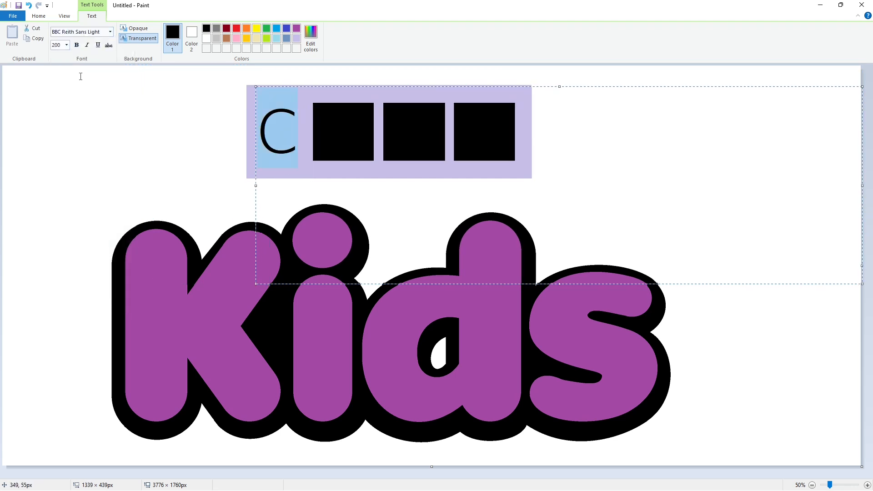
click(76, 45)
click(110, 32)
click(68, 289)
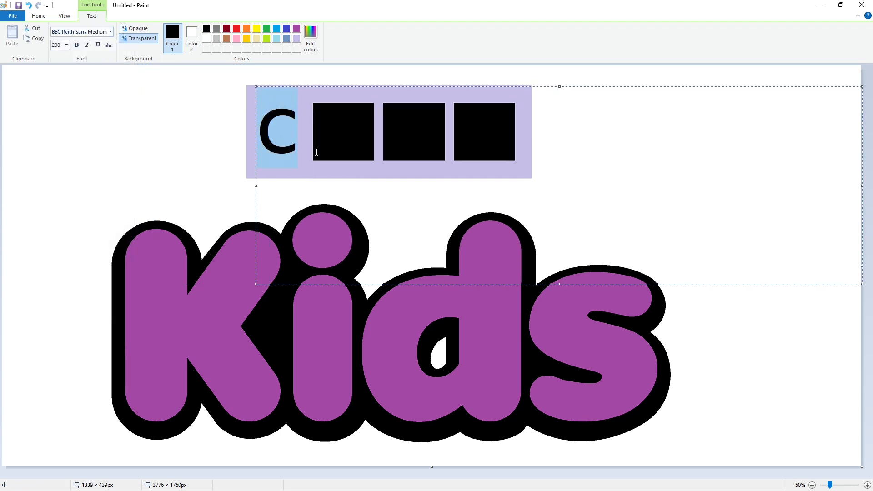
Shift the letter C slightly to the right, place it, and undo the placement
drag(255, 87, 261, 88)
click(179, 133)
key(ctrl+z)
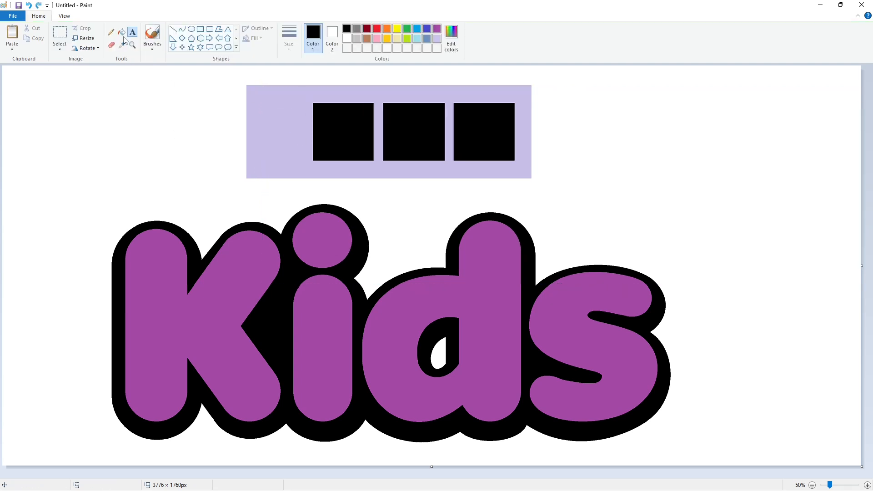
Fill the lavender background around the black squares with yellow
click(299, 112)
click(396, 28)
click(290, 131)
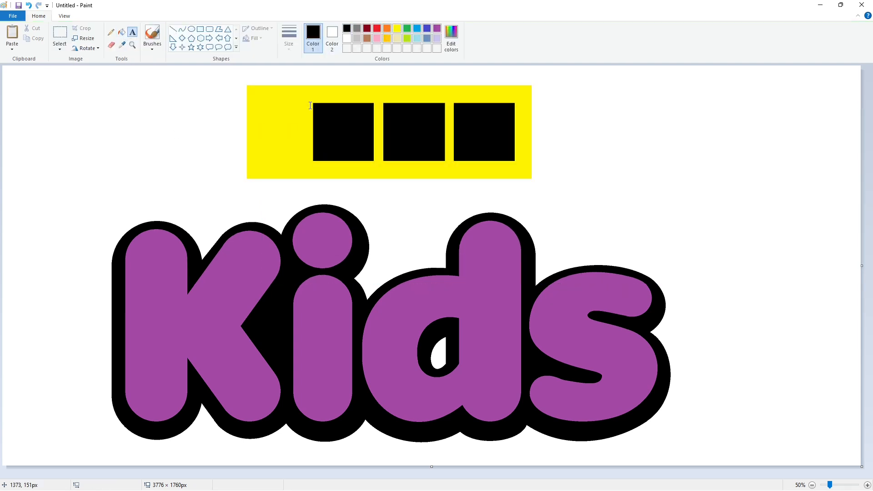
Place a black letter C on the yellow area left of the three black squares
click(266, 105)
text(C)
drag(267, 66, 260, 86)
click(171, 137)
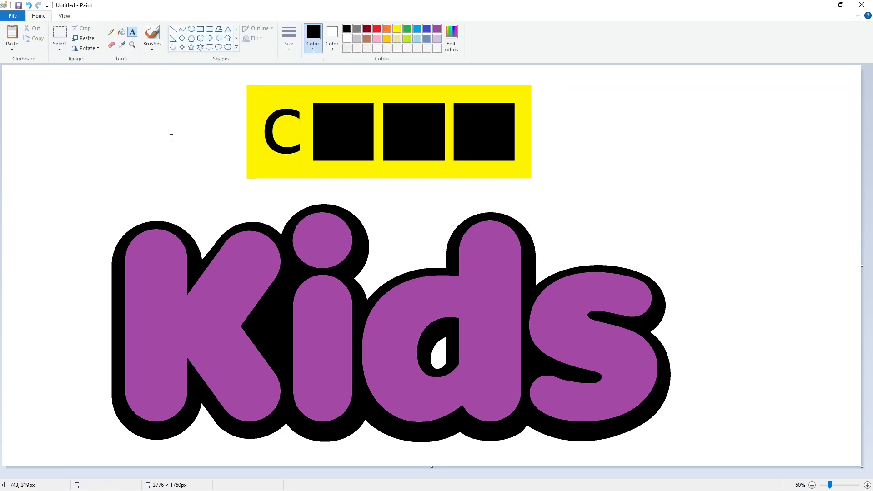
Place a yellow letter B on the first black square
click(335, 72)
text(B)
drag(335, 72, 319, 86)
click(388, 133)
Try placing a yellow letter B on the middle black square and undo it
click(388, 73)
text(B)
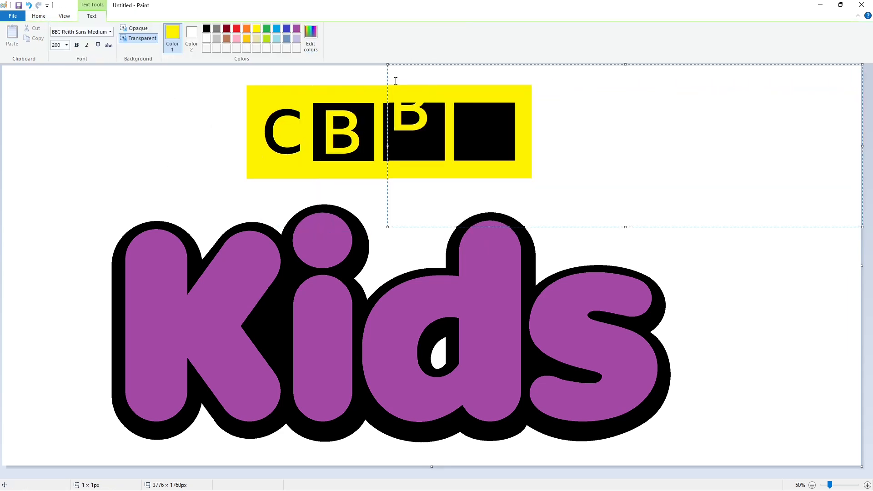
drag(387, 73, 388, 84)
click(323, 118)
key(ctrl+z)
Place a yellow letter B centred on the middle black square
click(400, 68)
text(B)
click(309, 108)
Place a yellow letter C on the last black square
click(467, 68)
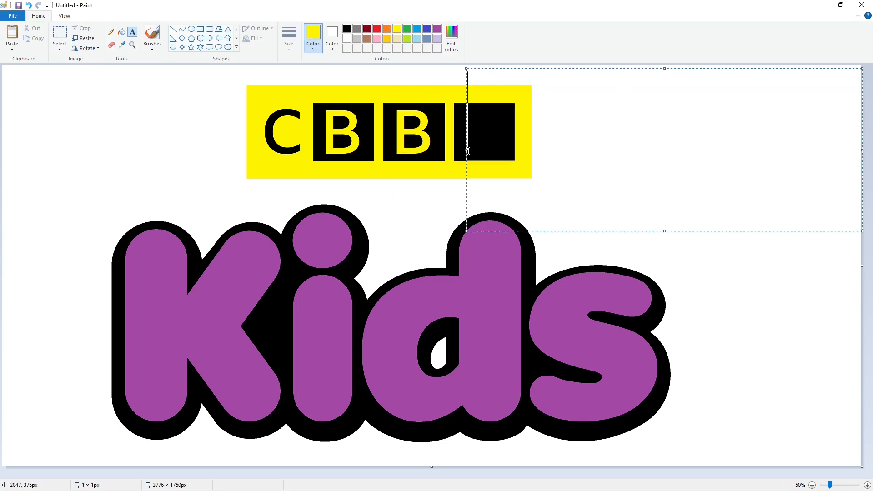
text(C)
drag(466, 68, 461, 87)
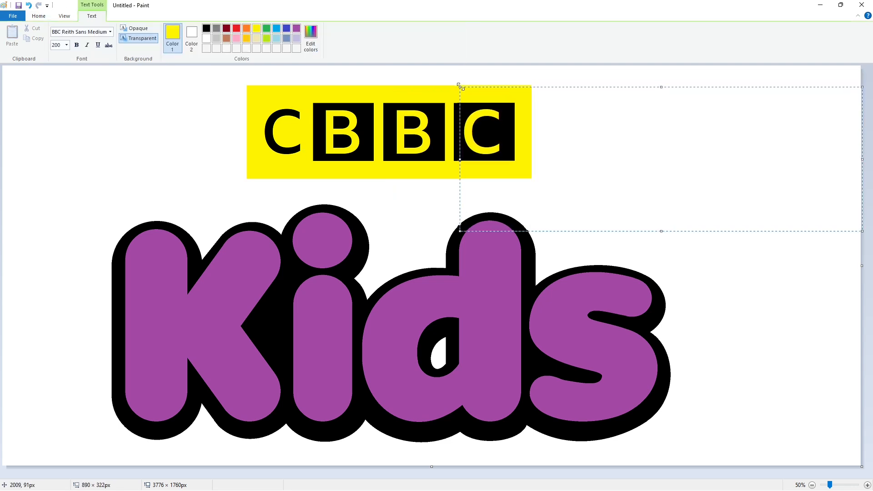
click(359, 65)
Mix a custom green with red 43, green 194 and blue 16 as the drawing colour
click(451, 37)
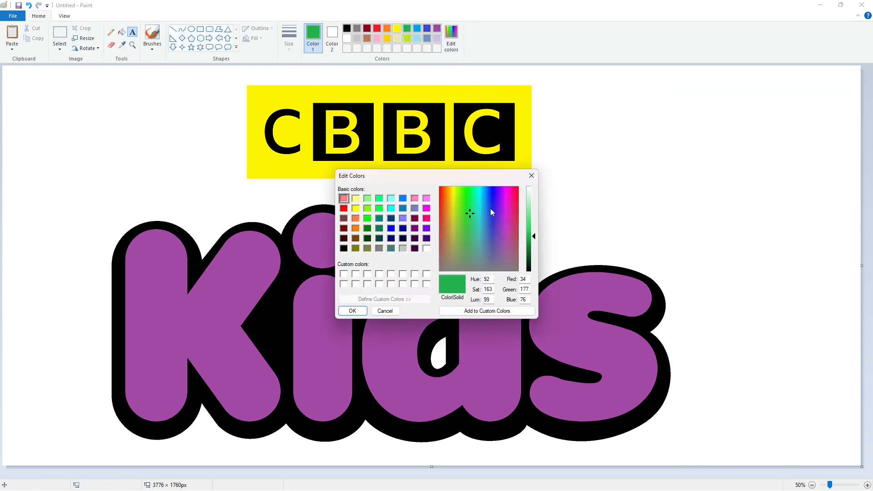
mouse_move(473, 208)
mouse_down()
mouse_move(460, 211)
mouse_move(467, 200)
mouse_up()
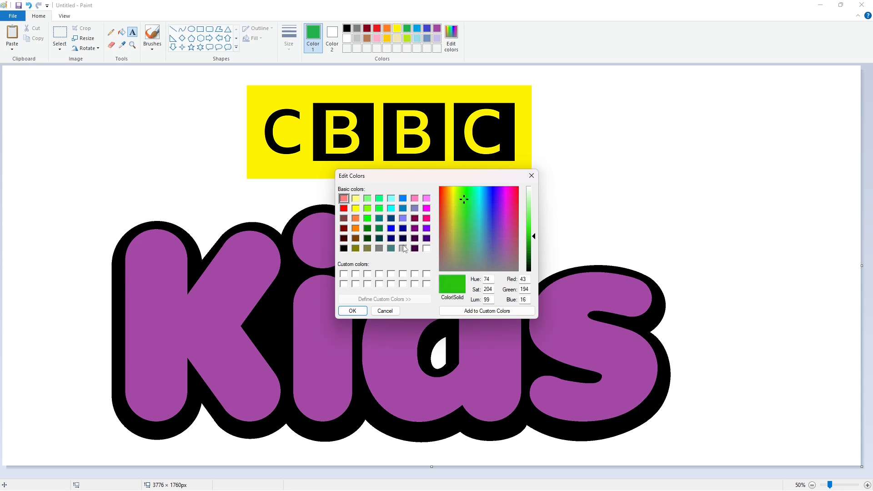